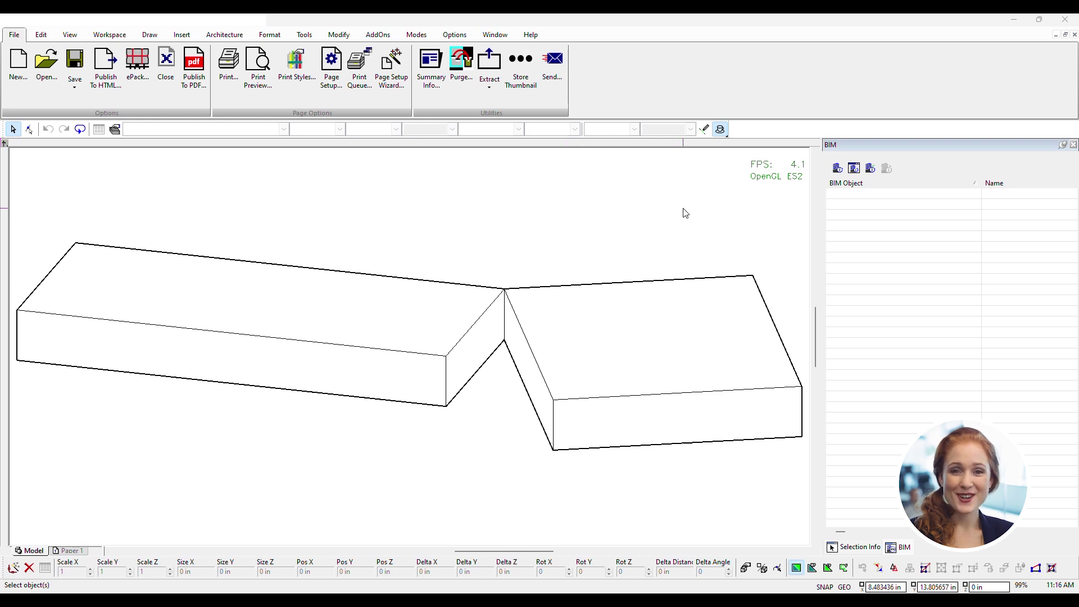
# Switch the ribbon to the Tools tab to reach the BIM group.
pyautogui.click(307, 35)
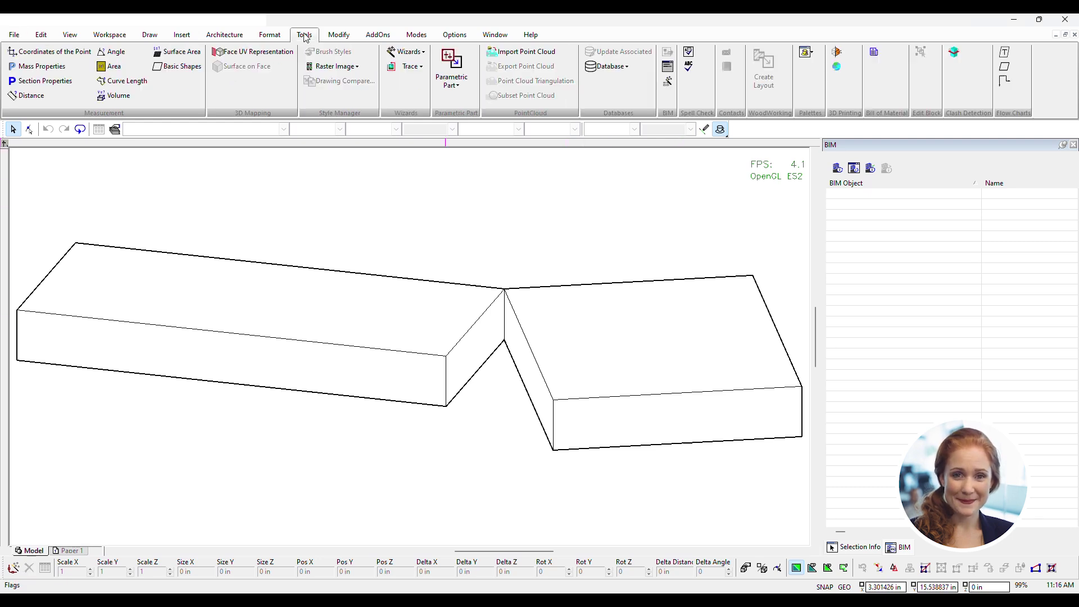
# Turn on Enable IFC BIM Data so the BIM tree lists project, site, building and proxies.
pyautogui.click(669, 67)
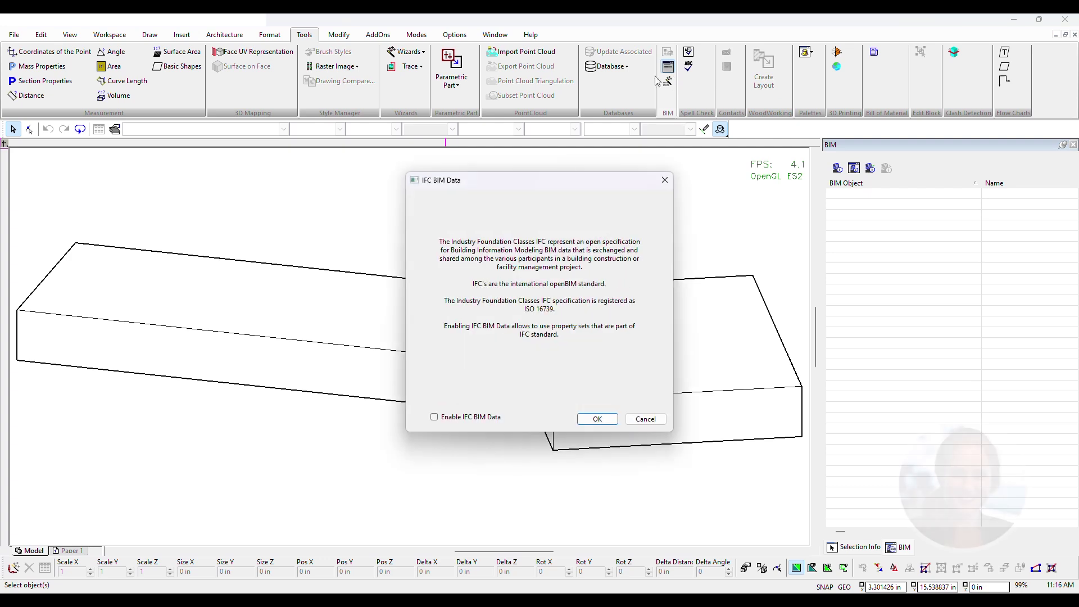
pyautogui.click(645, 419)
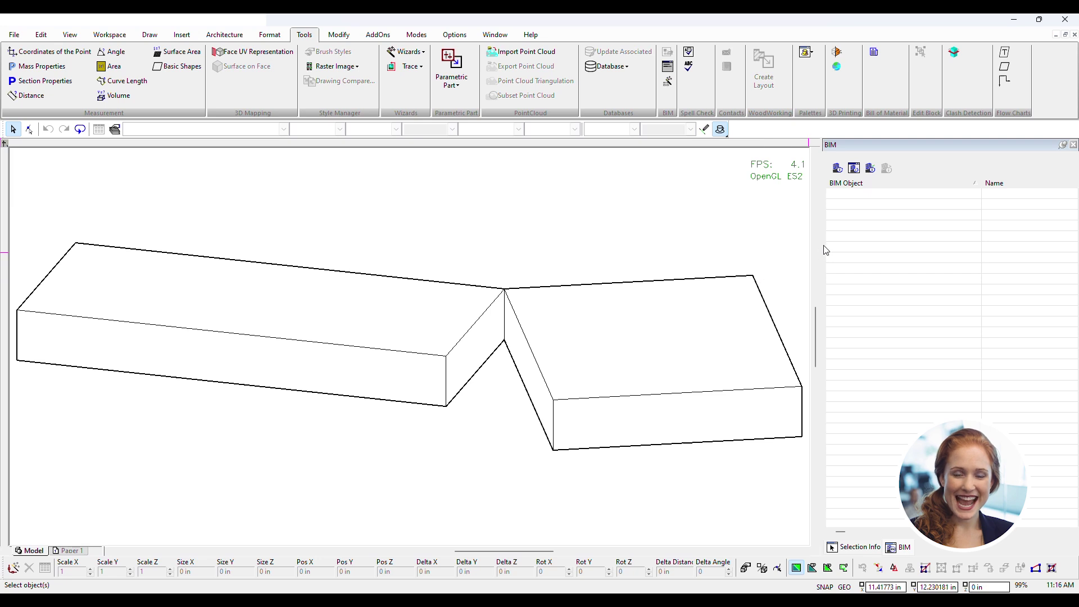
pyautogui.click(869, 168)
pyautogui.click(577, 331)
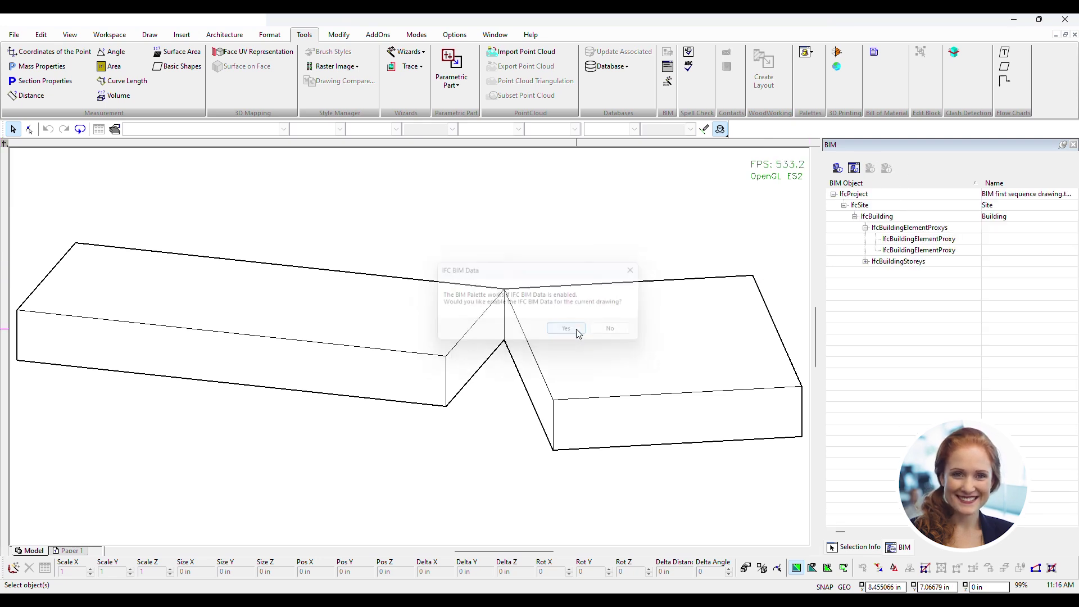
pyautogui.click(668, 67)
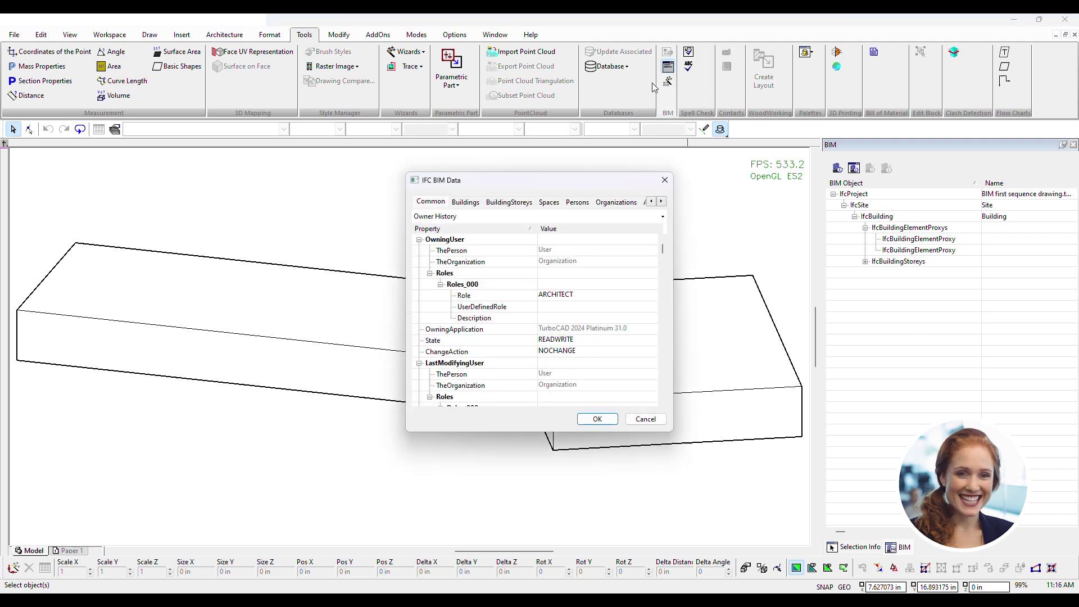
# Review the Project and Site records, then the BuildingStoreys and Buildings tabs.
pyautogui.click(501, 216)
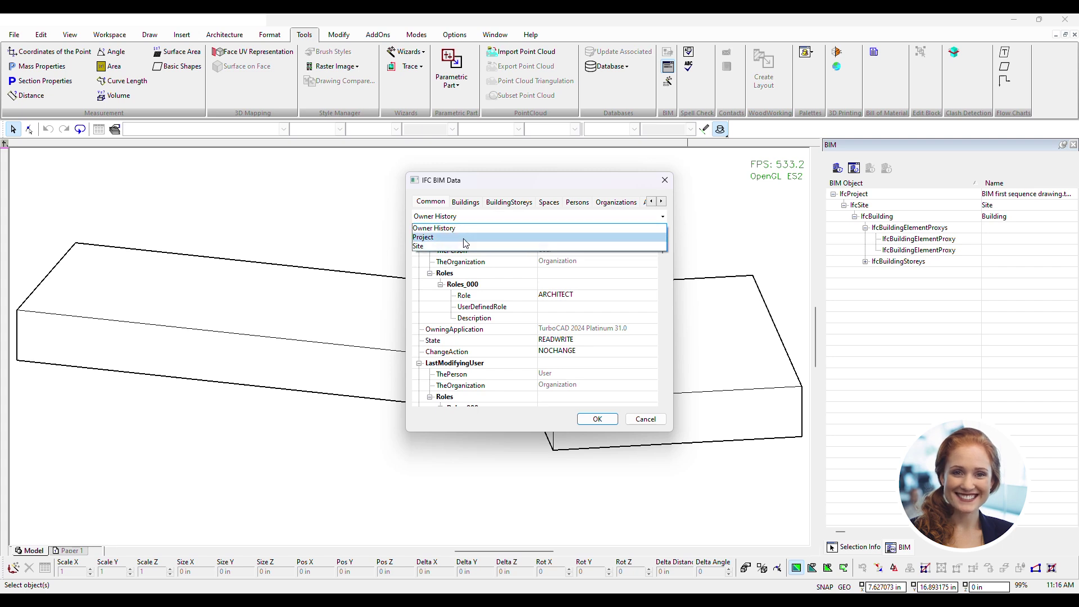
pyautogui.click(465, 237)
pyautogui.click(469, 218)
pyautogui.click(463, 246)
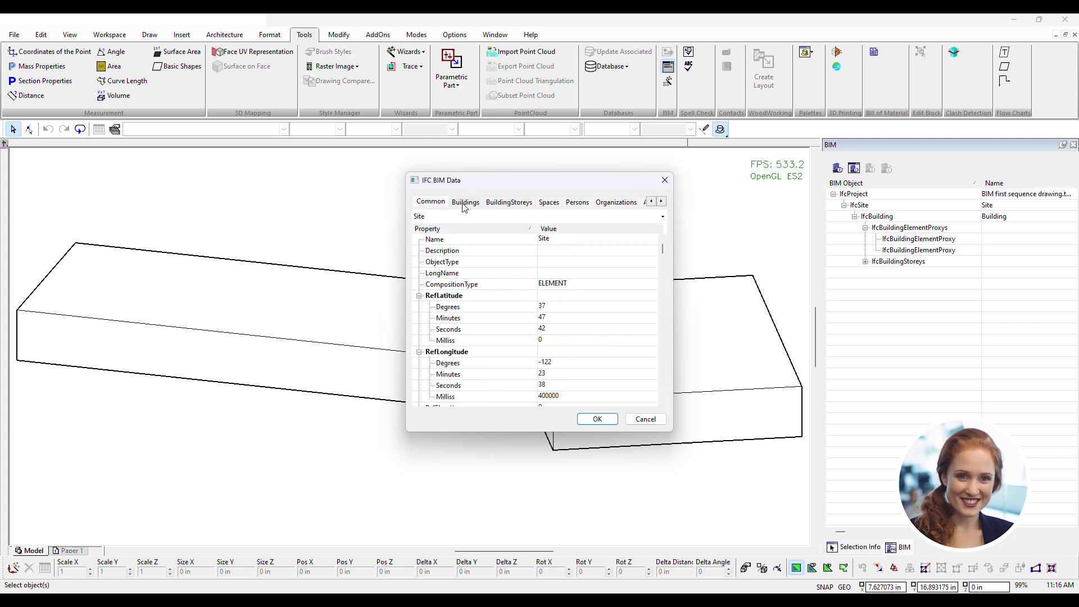
pyautogui.click(464, 204)
pyautogui.click(500, 203)
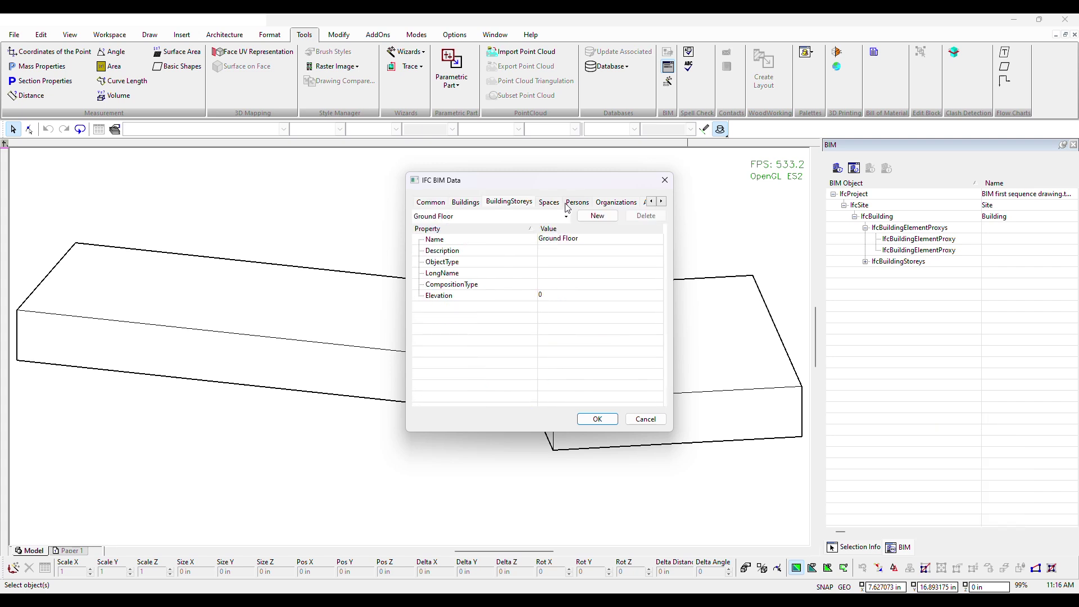
pyautogui.click(467, 203)
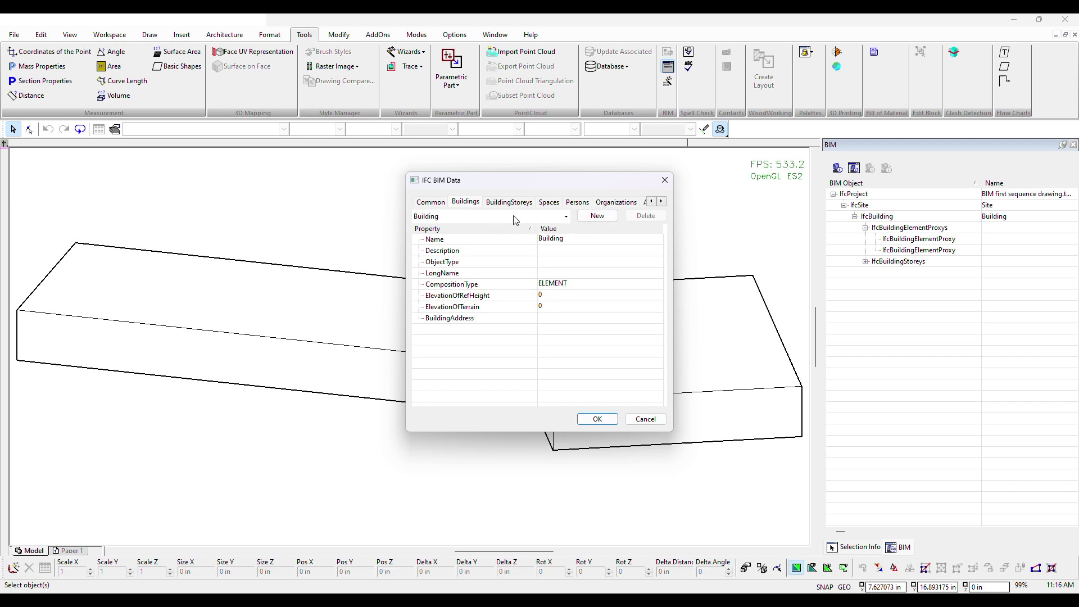
# Add new building records named School and Parking Lot, then apply the changes.
pyautogui.click(598, 217)
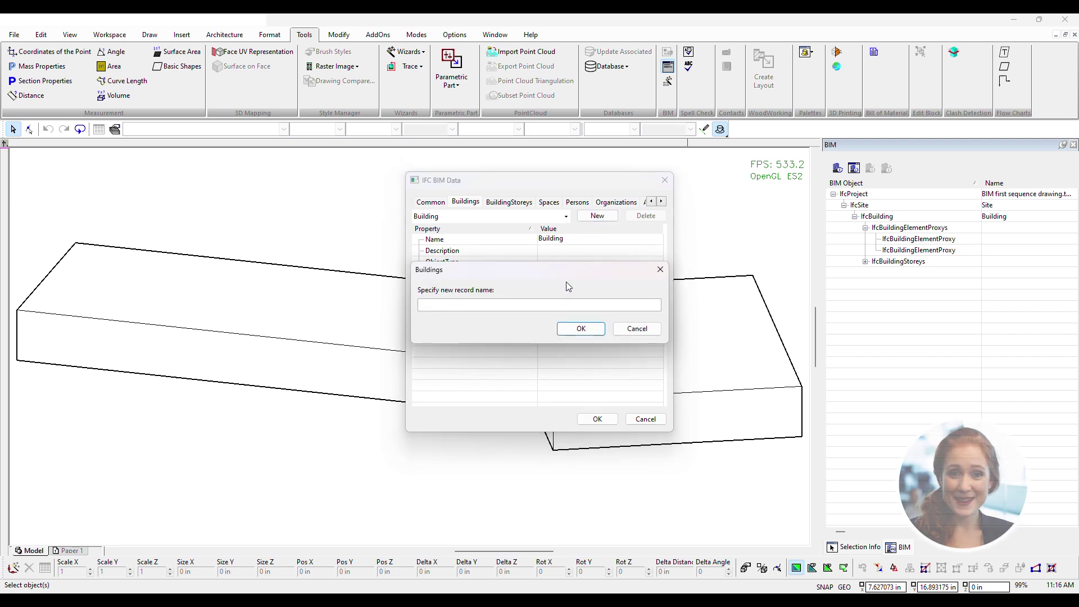
pyautogui.write('School')
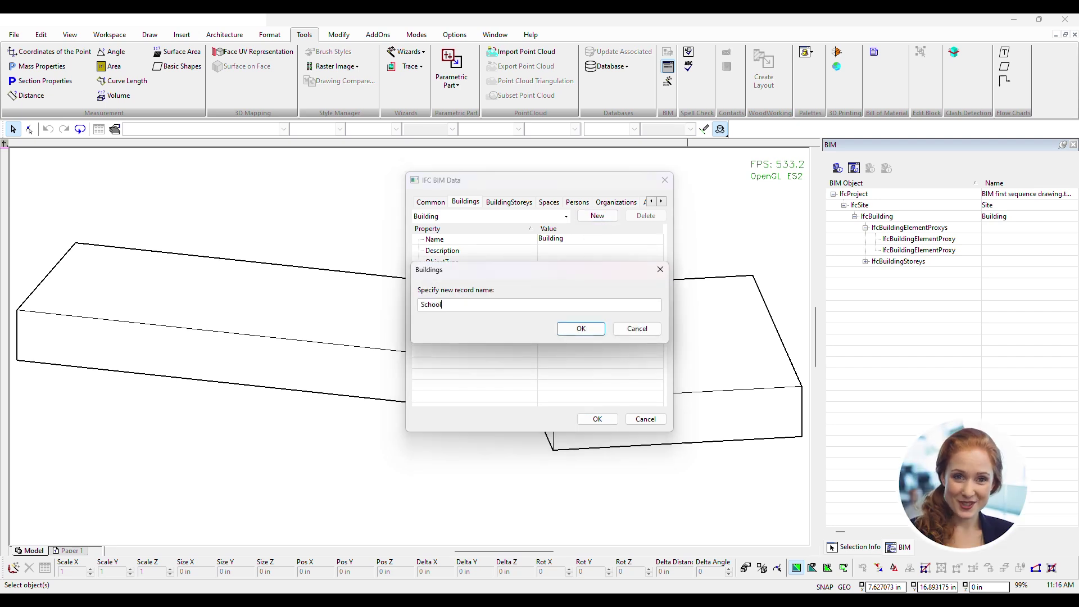
pyautogui.press('Return')
pyautogui.click(599, 219)
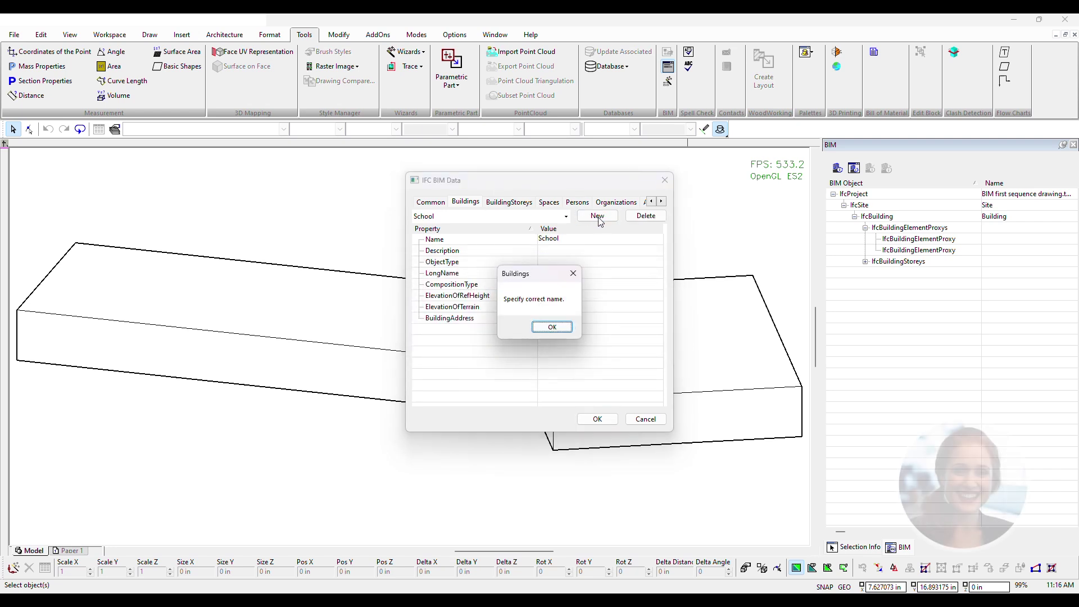
pyautogui.write('Parking ')
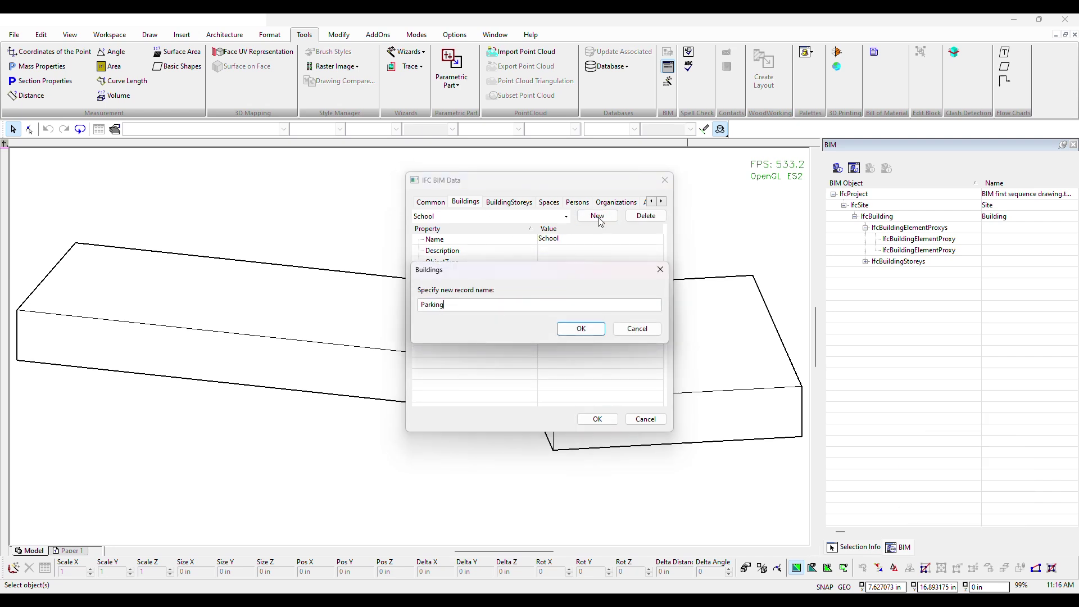
pyautogui.write('Lot')
pyautogui.click(580, 330)
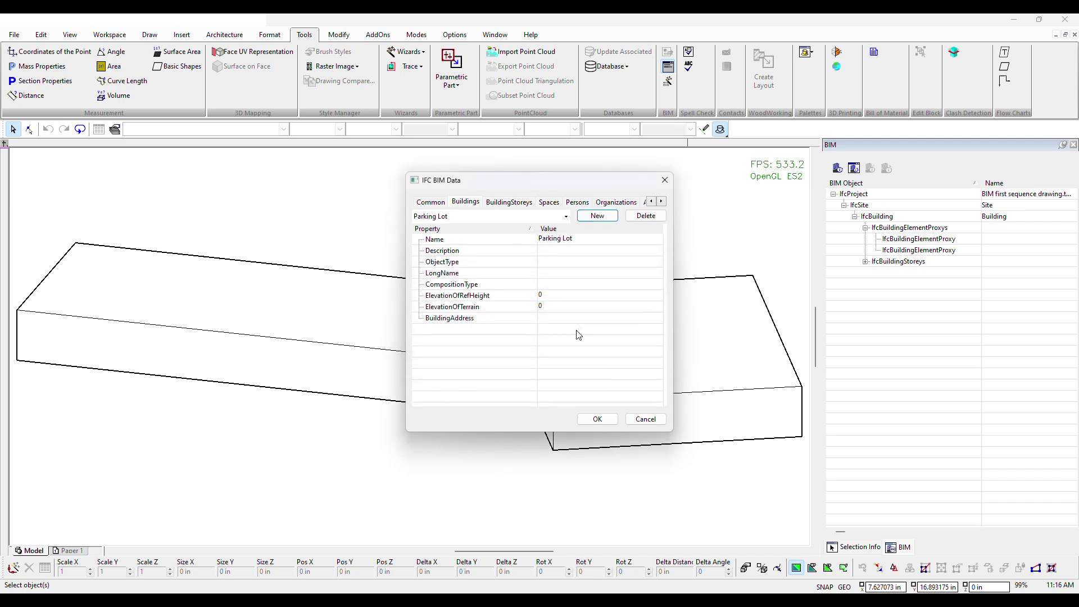
pyautogui.click(597, 419)
# Refresh the BIM tree, expand IfcBuildings, and highlight the Building's slabs and element proxies.
pyautogui.click(853, 167)
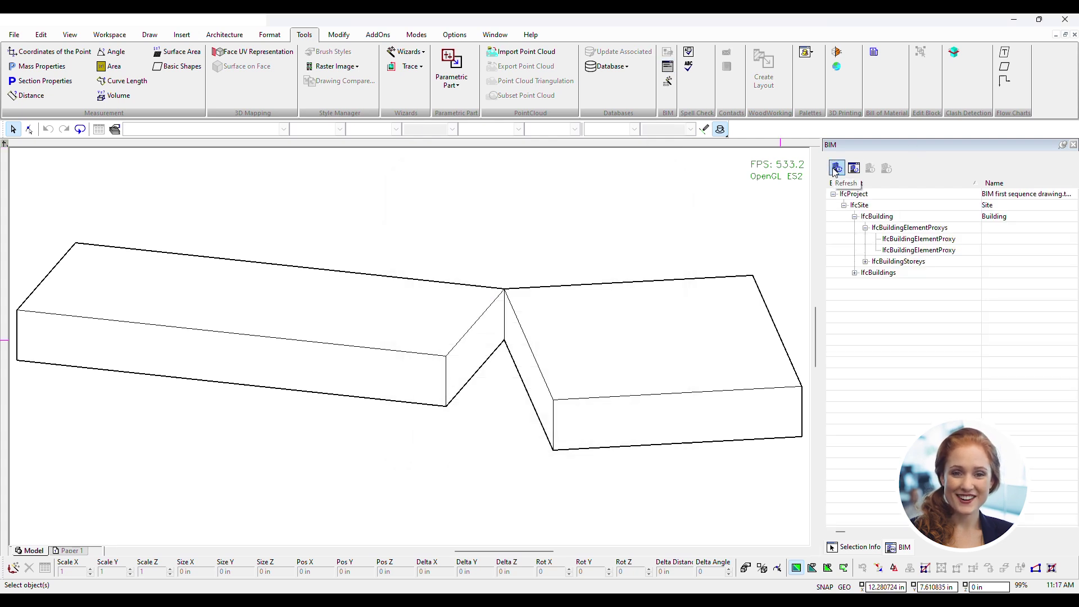
pyautogui.click(855, 273)
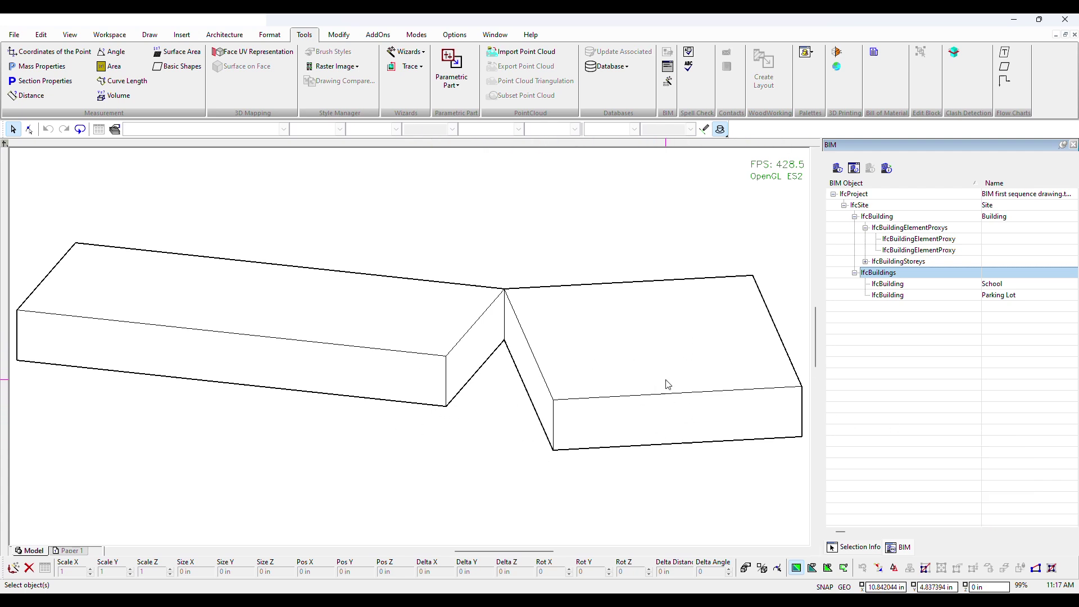
pyautogui.click(877, 218)
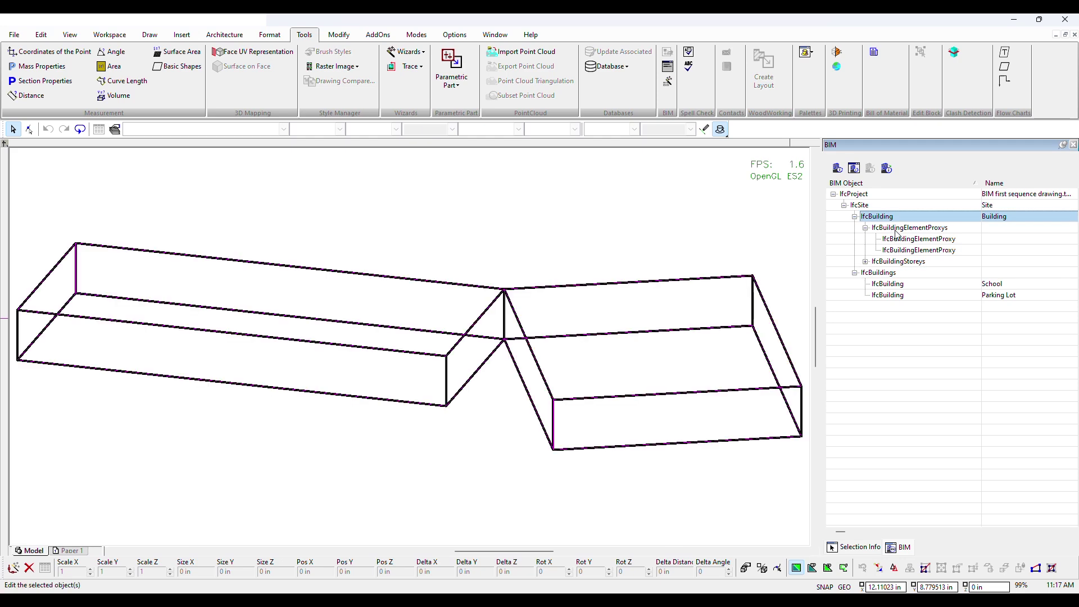
pyautogui.click(897, 229)
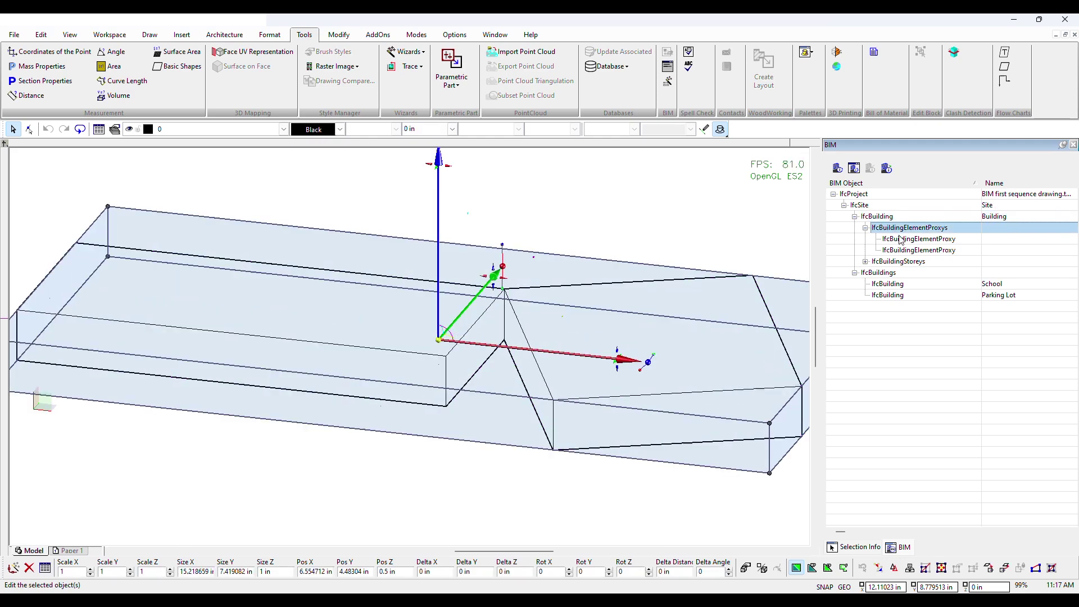
pyautogui.click(900, 240)
pyautogui.click(901, 251)
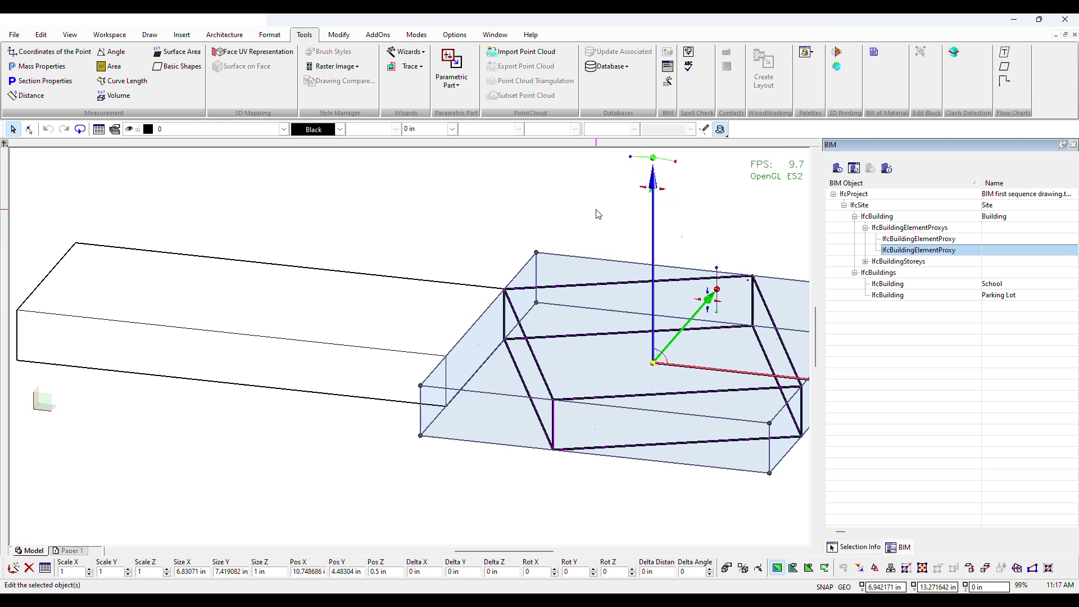
pyautogui.click(576, 217)
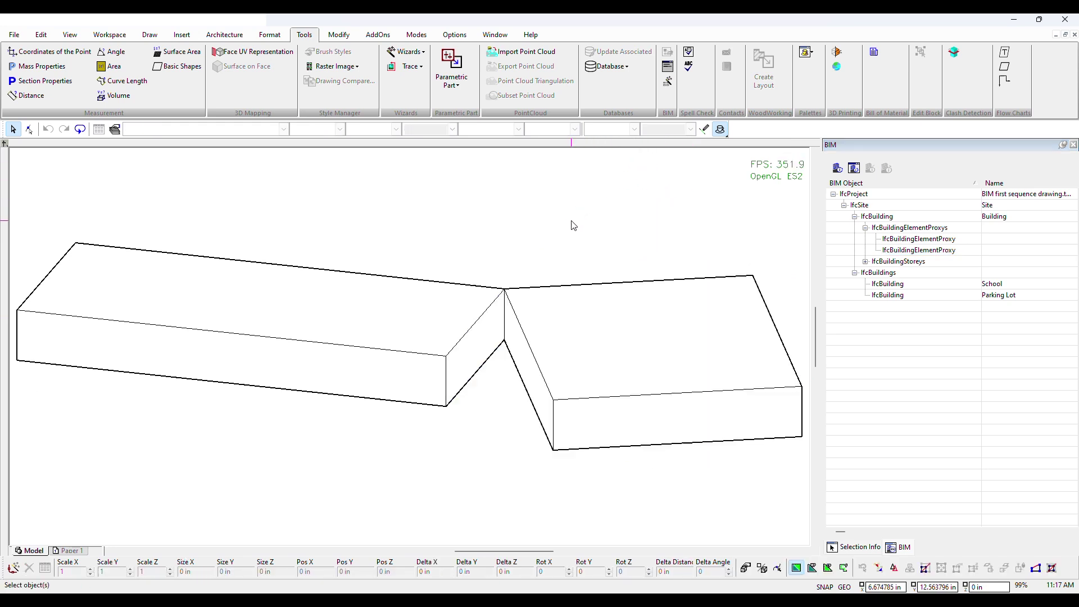
# Pick the left slab with the BIM tool for IFC classification.
pyautogui.click(667, 84)
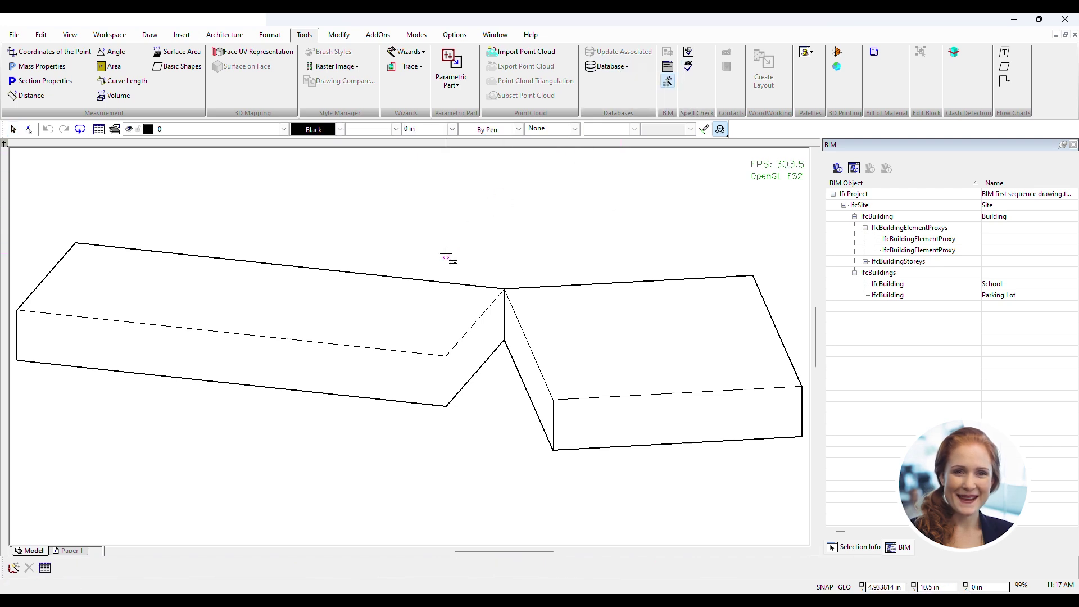
pyautogui.click(416, 279)
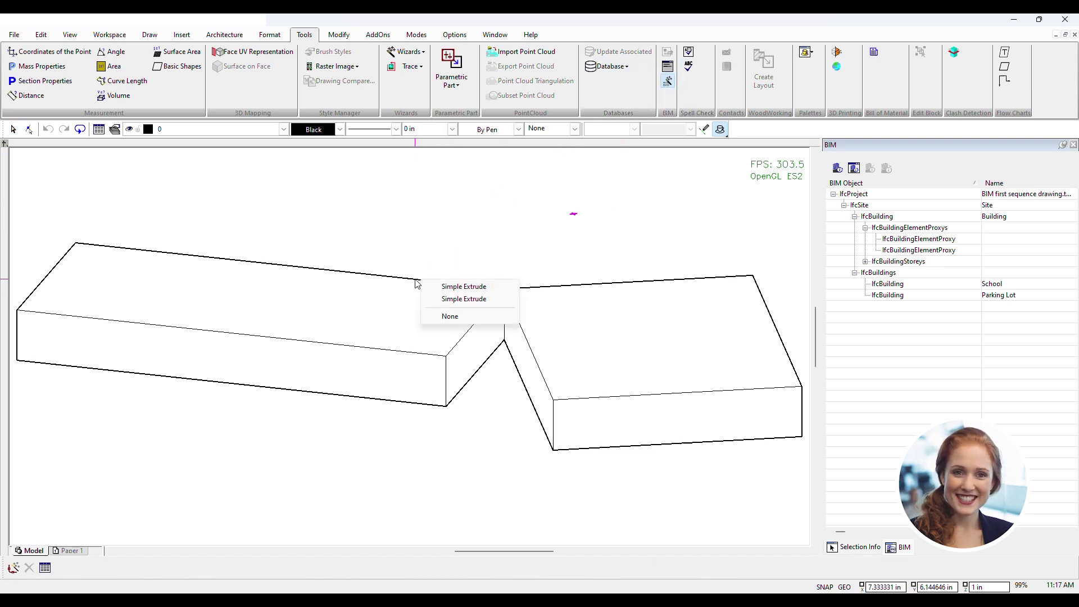
pyautogui.click(463, 287)
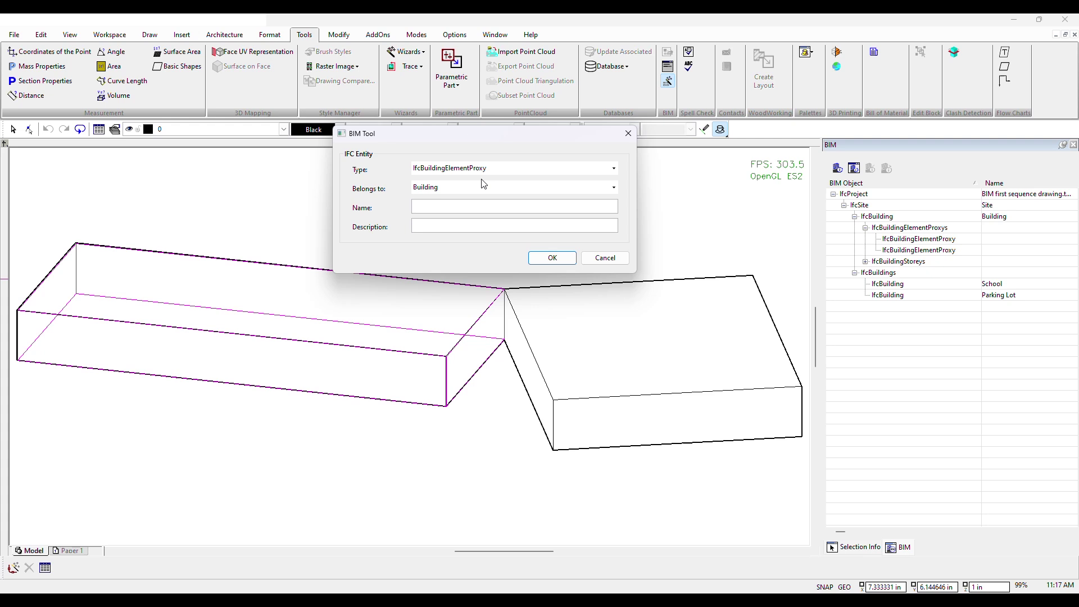
# Set the left slab to IfcSlab, belonging to School, named 'School Floor Slab'.
pyautogui.click(519, 168)
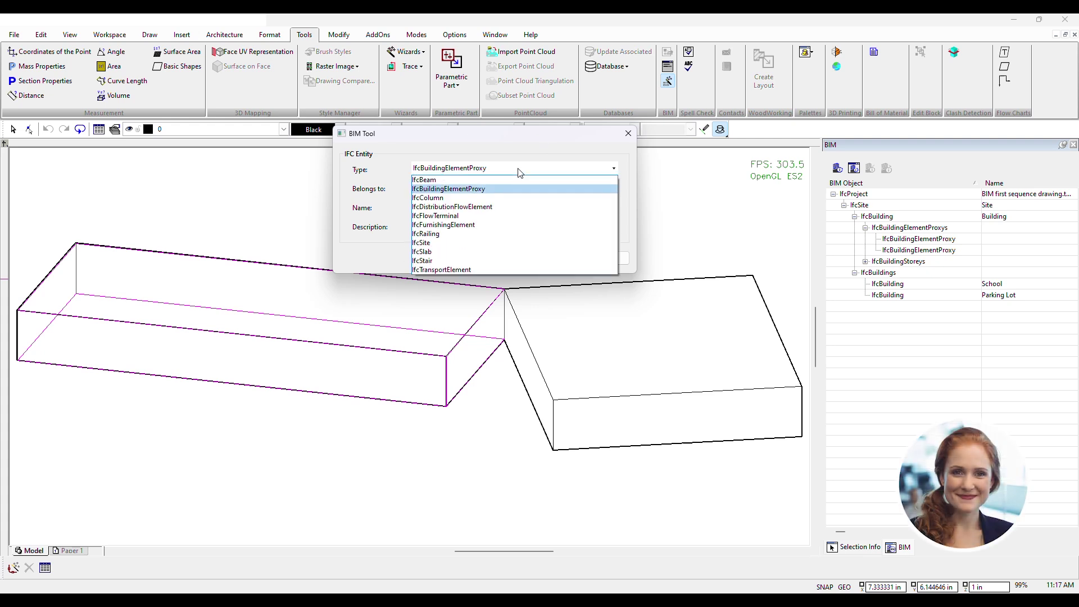
pyautogui.click(467, 251)
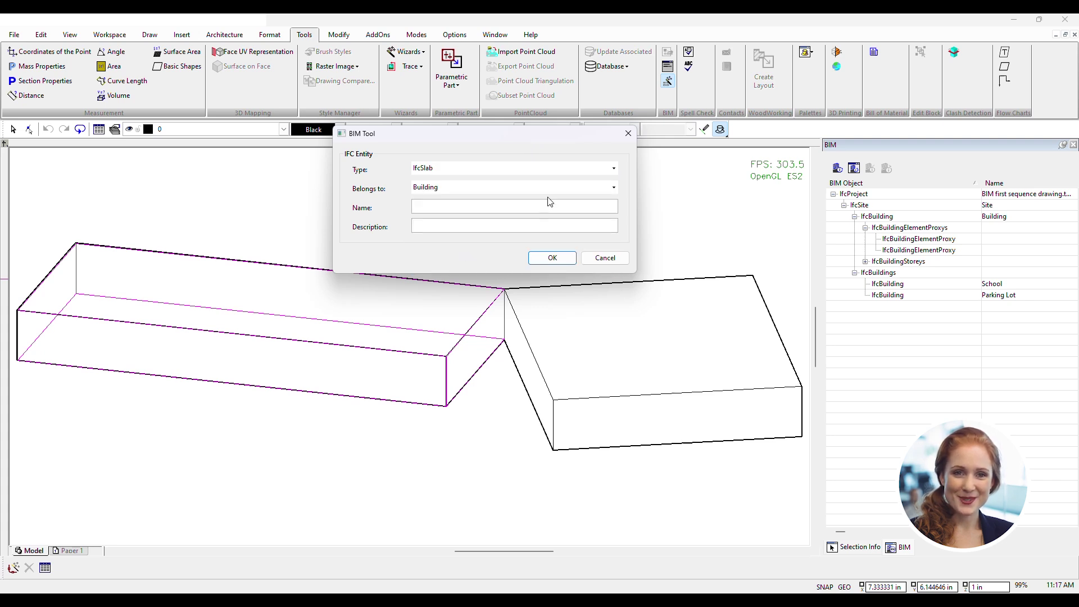
pyautogui.click(486, 188)
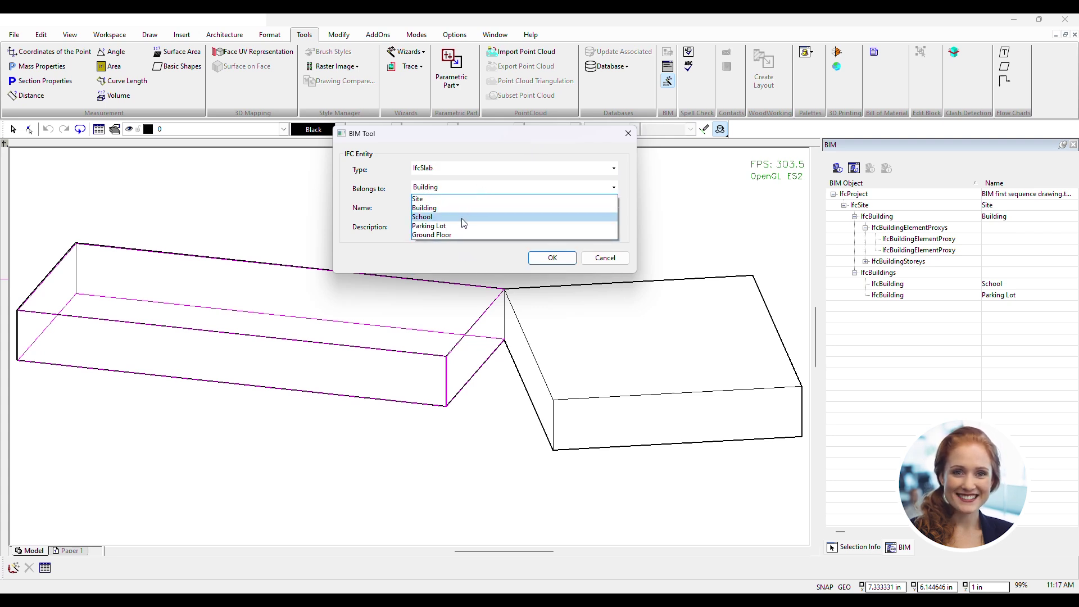
pyautogui.click(464, 219)
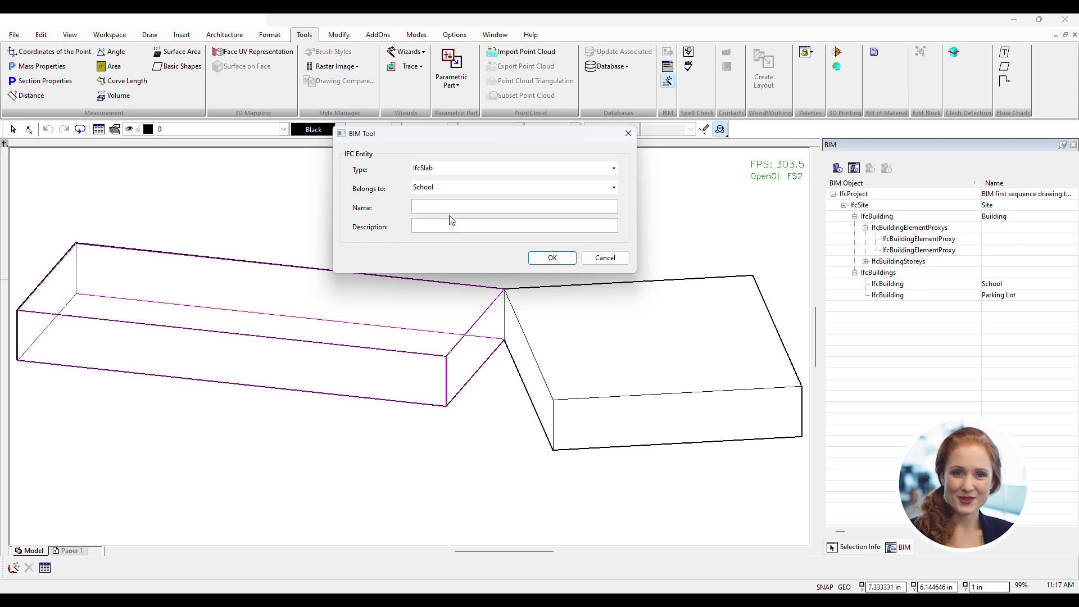
pyautogui.click(449, 208)
pyautogui.write('School Floor Slab')
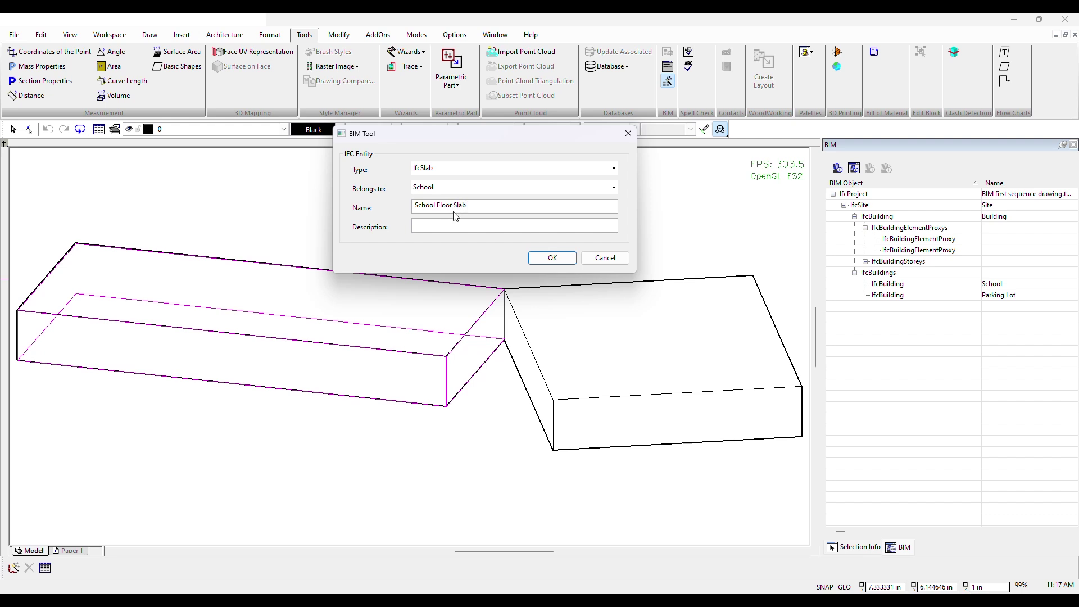
pyautogui.click(549, 260)
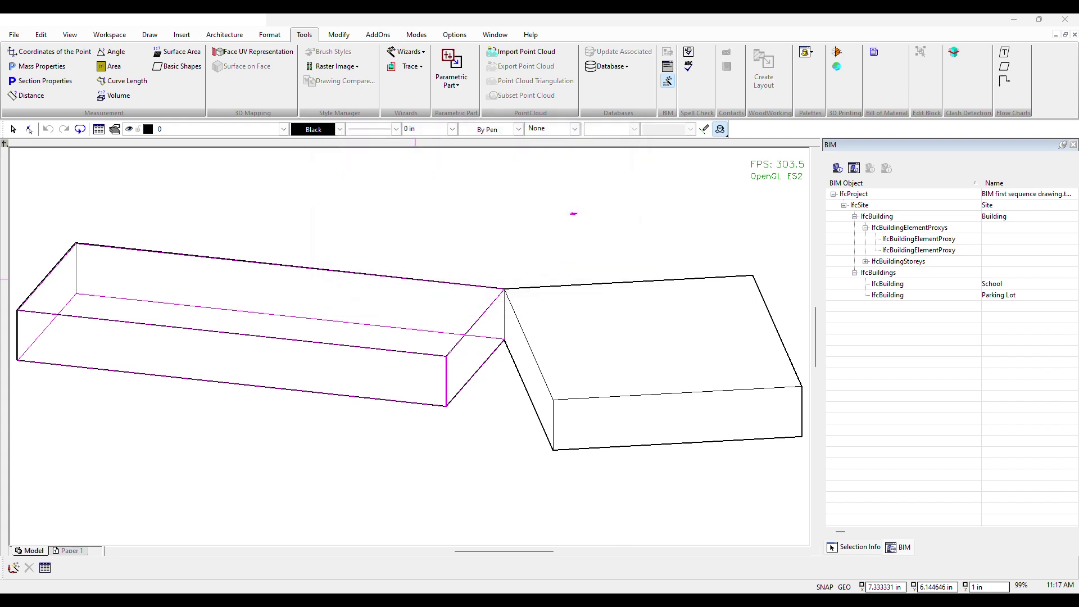
pyautogui.moveTo(542, 508); pyautogui.dragTo(456, 208)
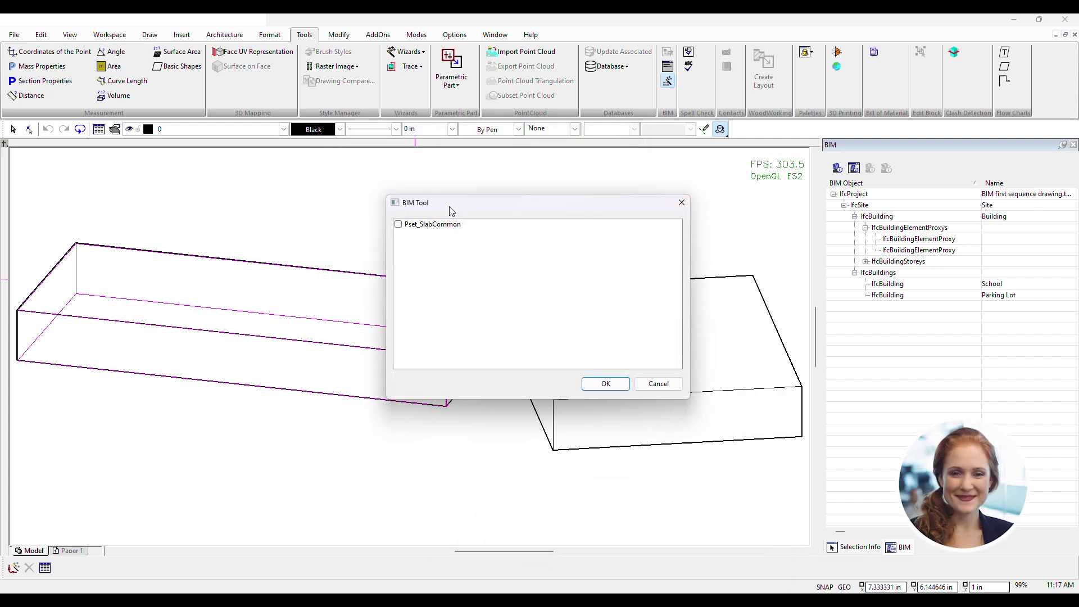
# Attach Pset_SlabCommon to School Floor Slab and accept its default property values.
pyautogui.click(413, 227)
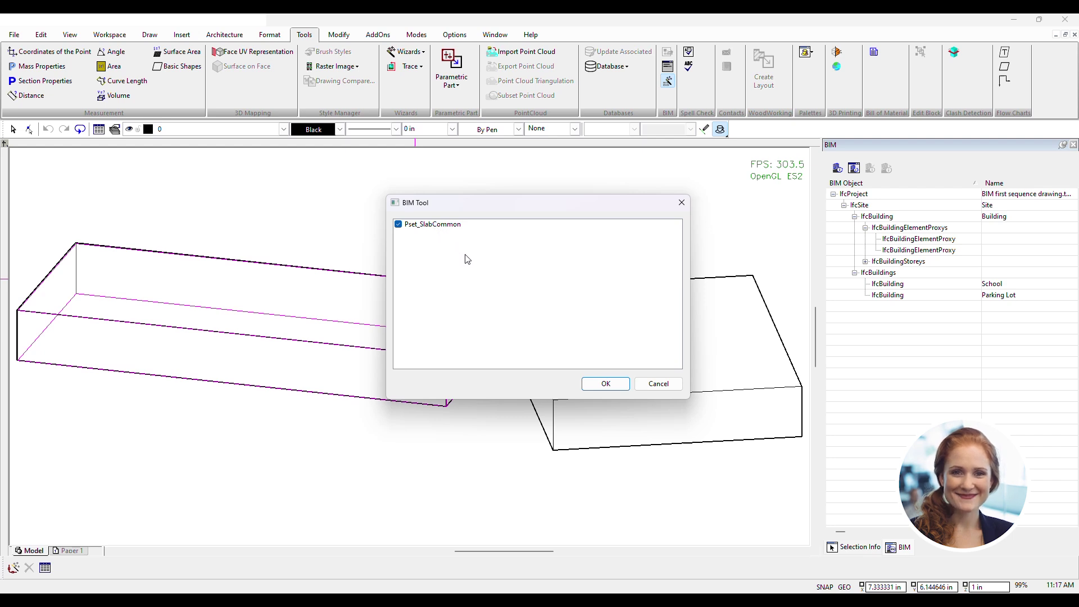
pyautogui.click(606, 384)
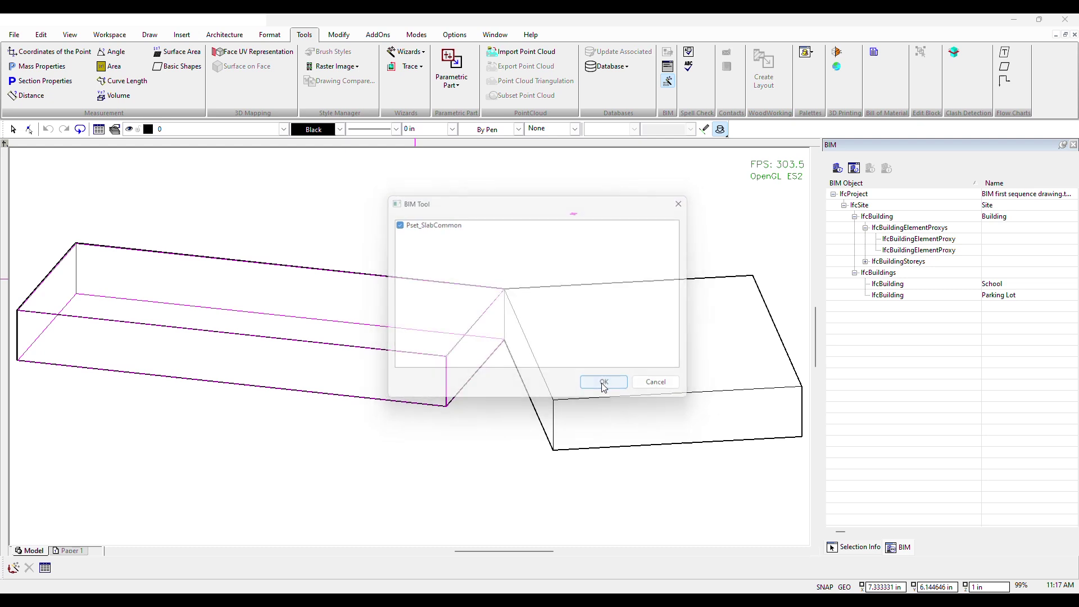
pyautogui.press('Return')
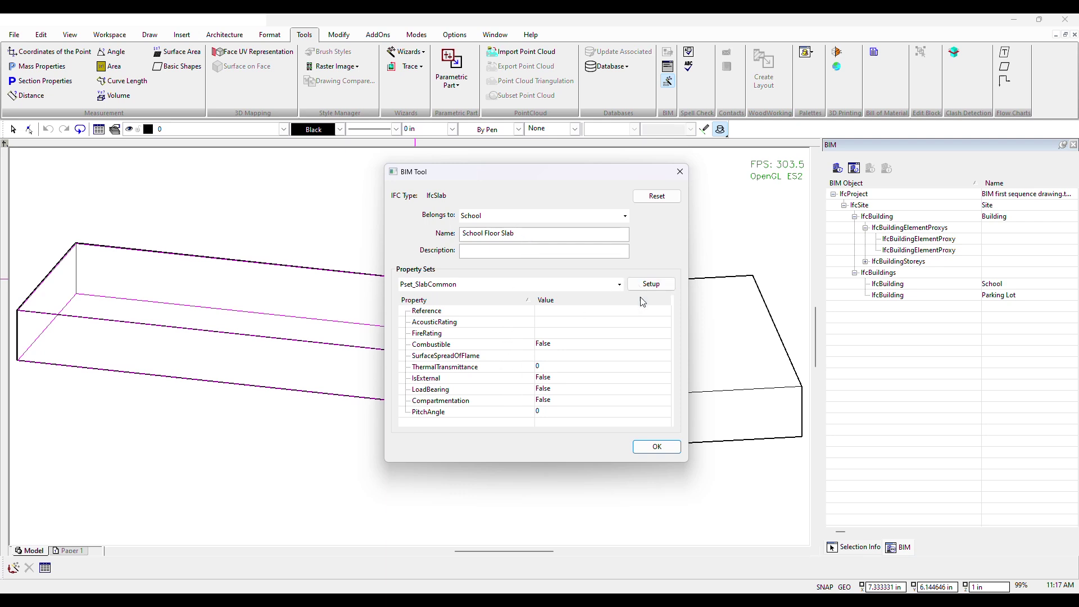
pyautogui.click(656, 447)
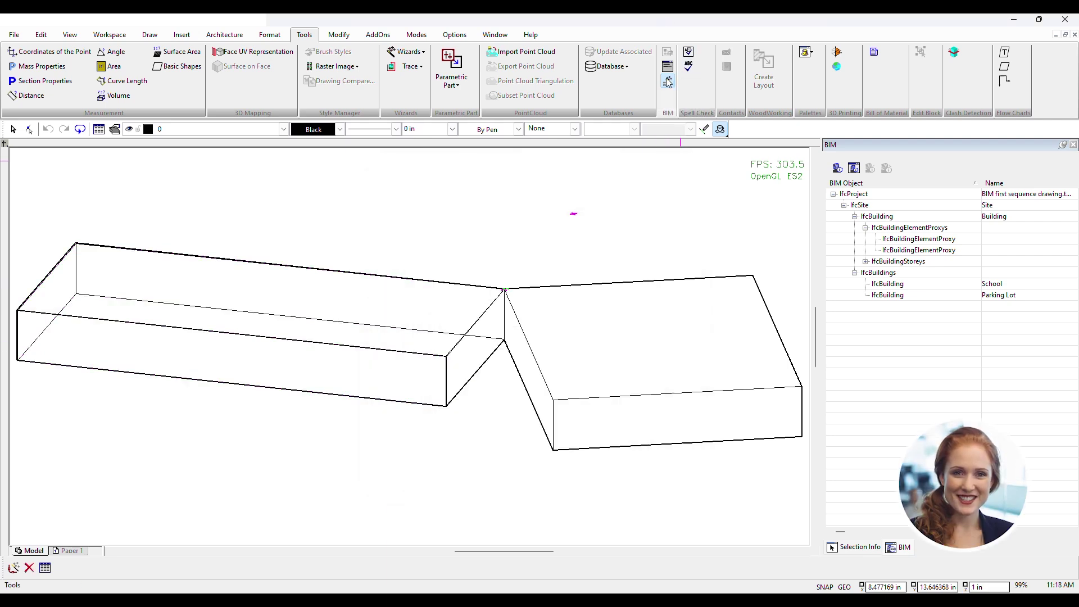
pyautogui.click(668, 82)
# Classify the right slab as IfcSlab 'Parking Lot Slab' belonging to Parking Lot.
pyautogui.click(621, 288)
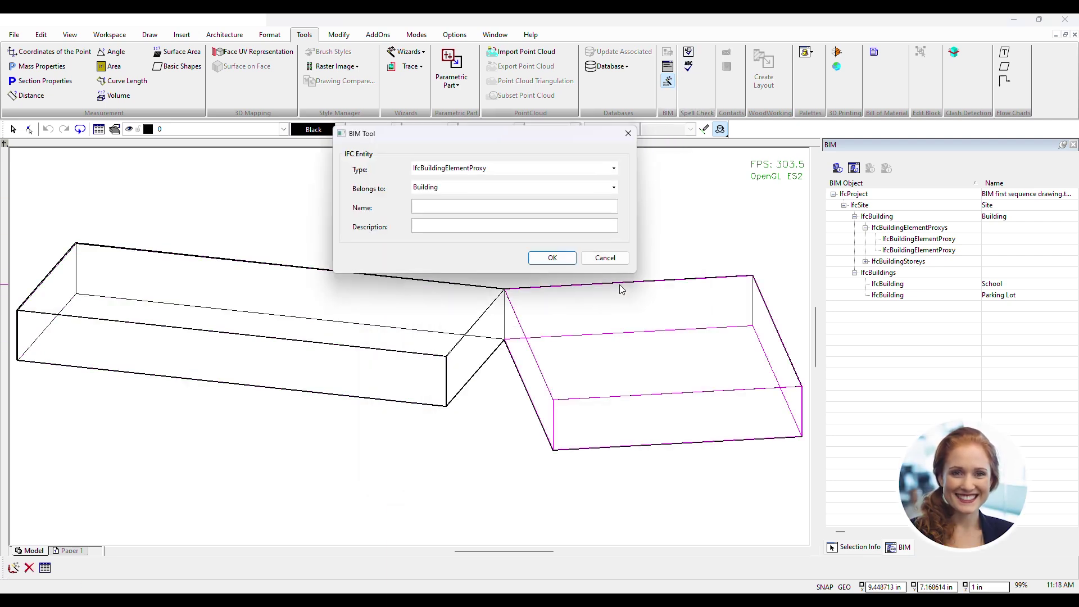
pyautogui.click(495, 169)
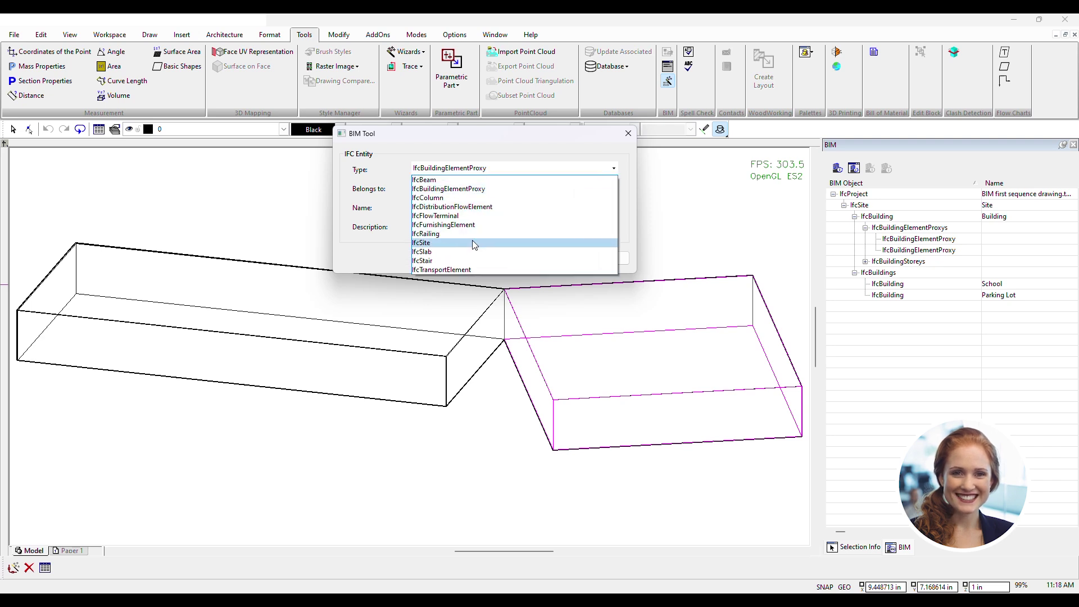
pyautogui.click(474, 252)
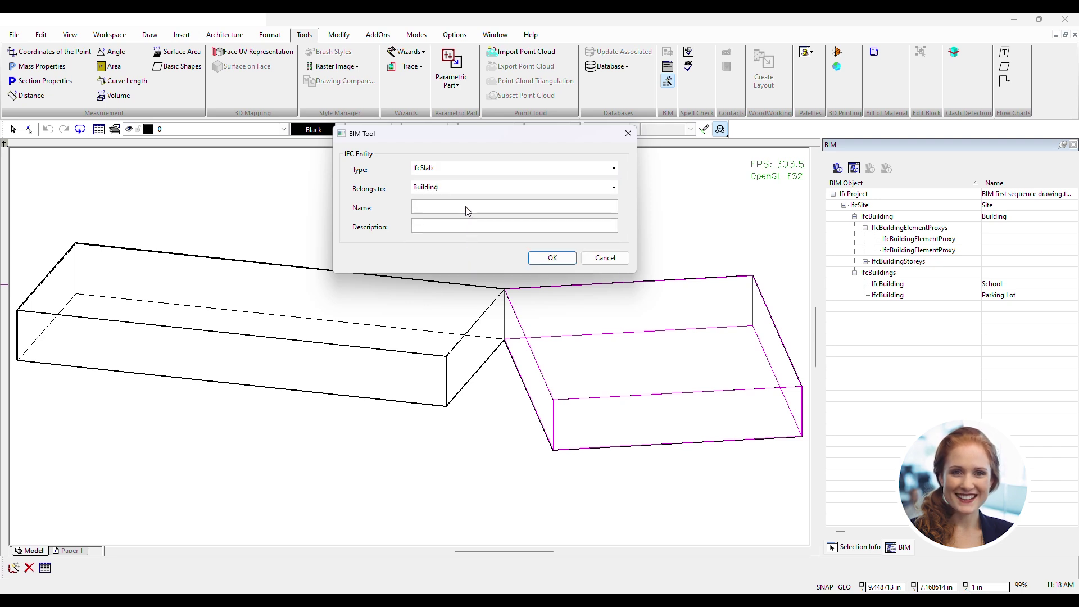
pyautogui.click(465, 207)
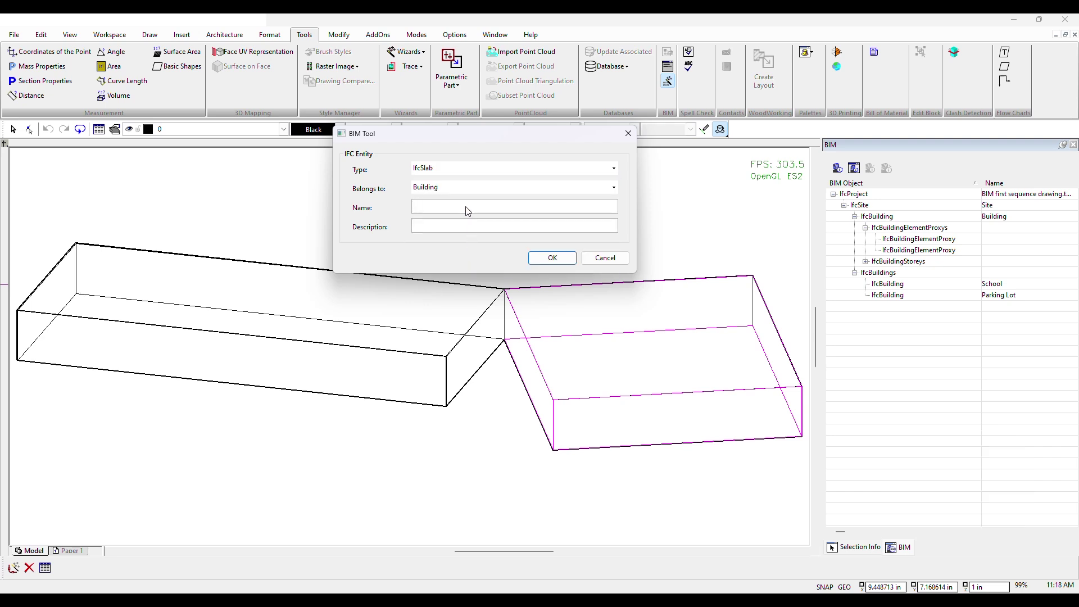
pyautogui.click(469, 187)
pyautogui.click(450, 227)
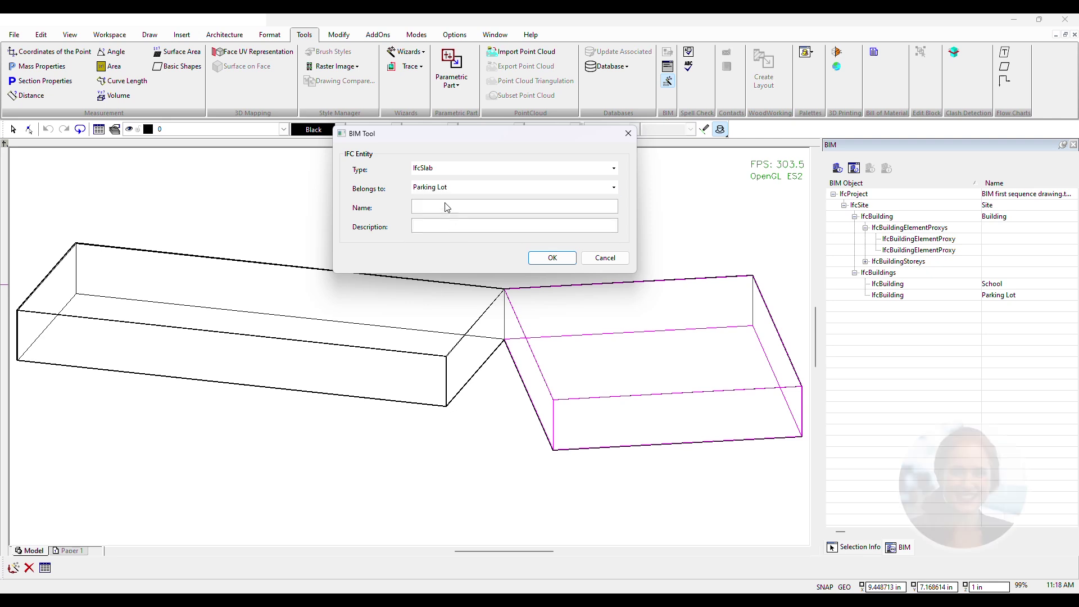
pyautogui.click(447, 207)
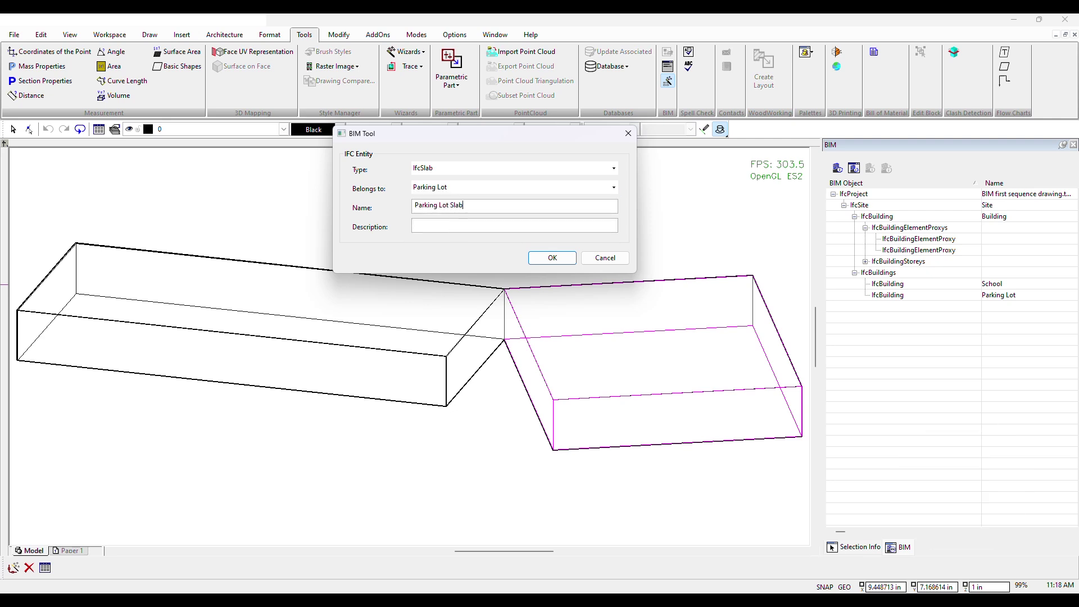
pyautogui.click(552, 257)
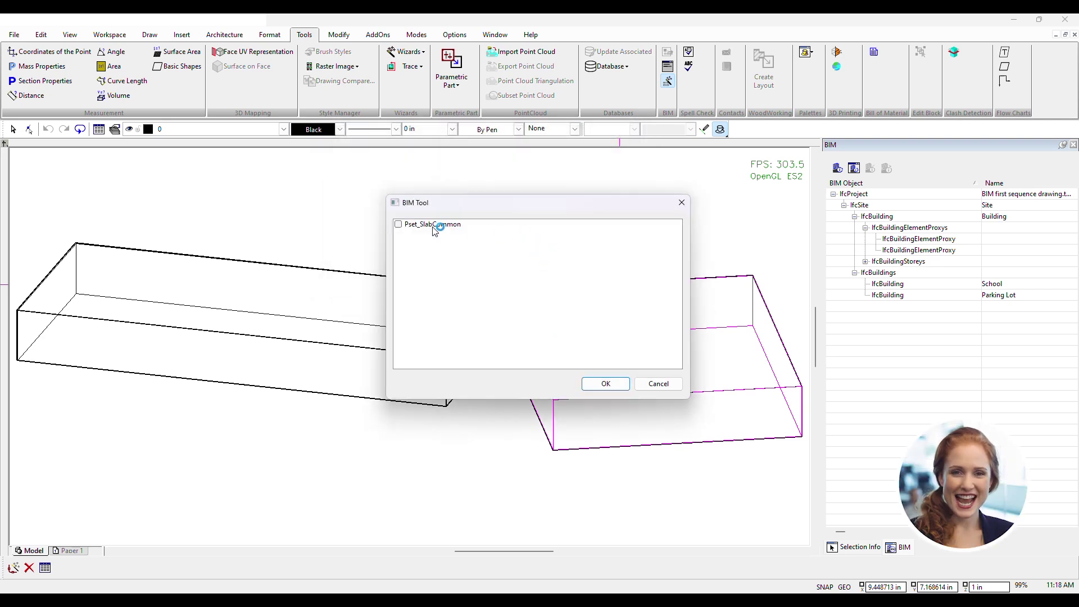
# Attach Pset_SlabCommon to Parking Lot Slab and accept its default values.
pyautogui.click(398, 224)
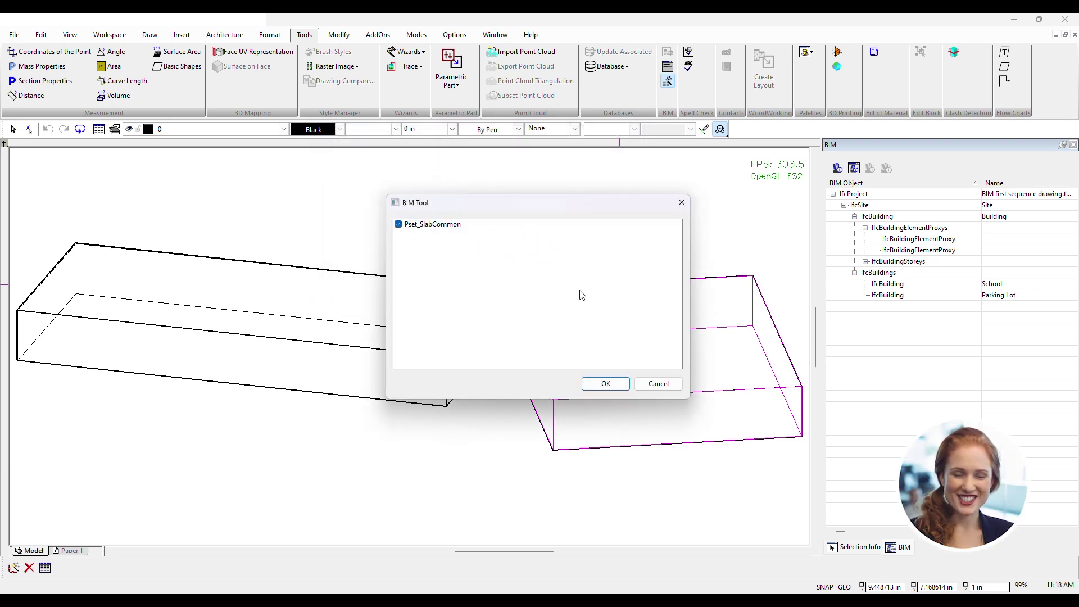
pyautogui.click(606, 384)
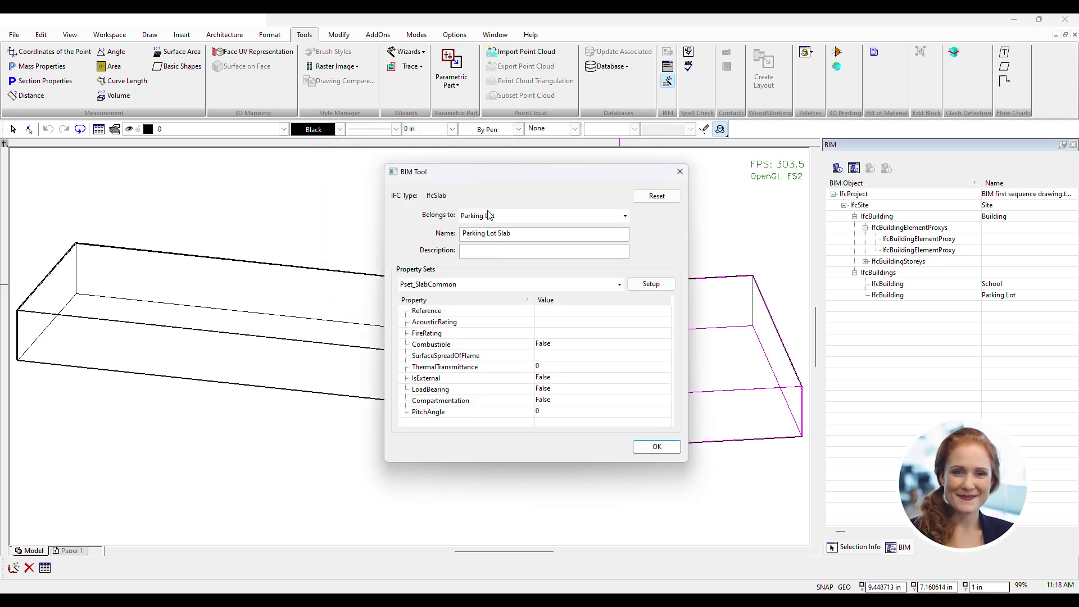
pyautogui.click(656, 445)
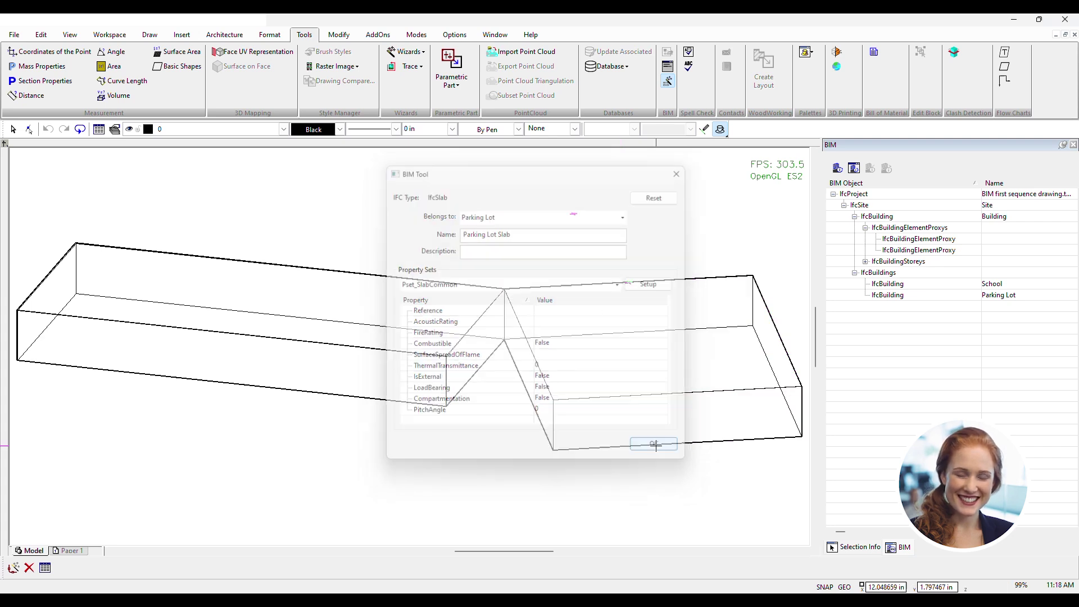
# Refresh the BIM tree and expand School and Parking Lot to show their IfcSlabs groups.
pyautogui.click(854, 168)
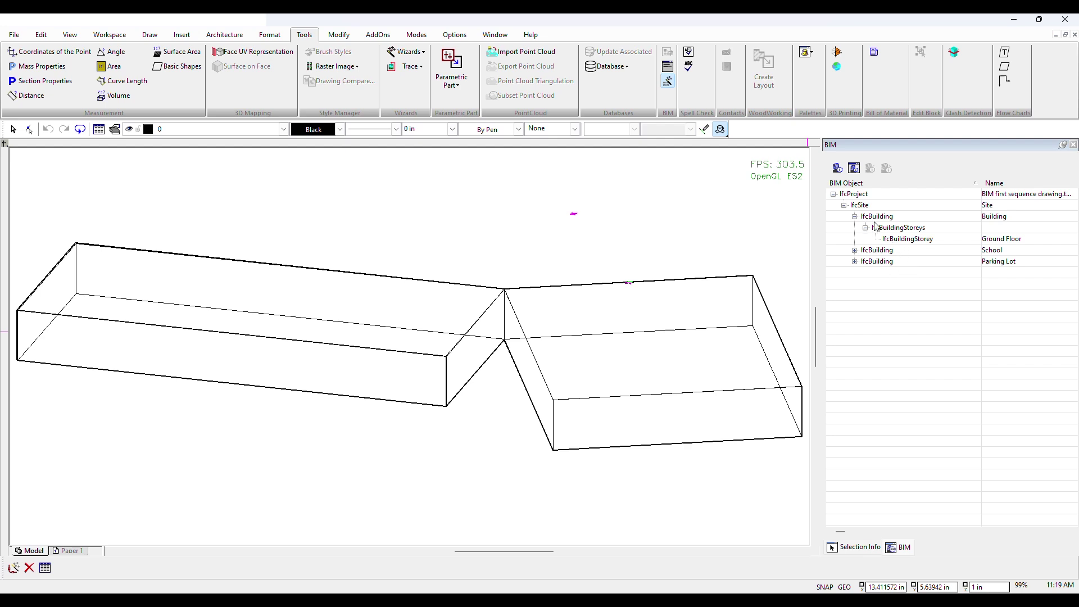
pyautogui.doubleClick(854, 251)
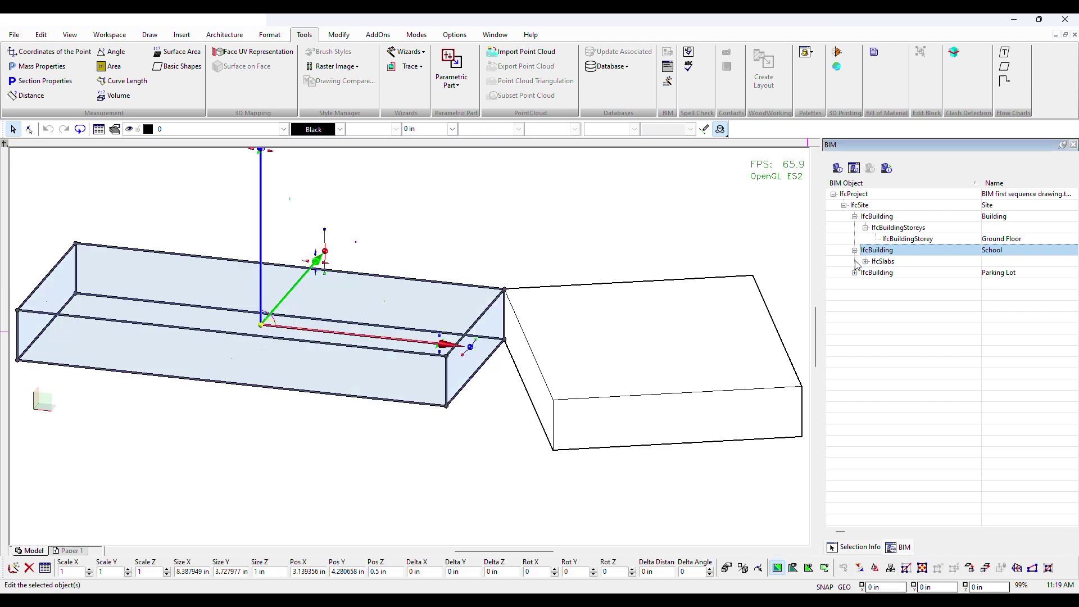
pyautogui.click(881, 262)
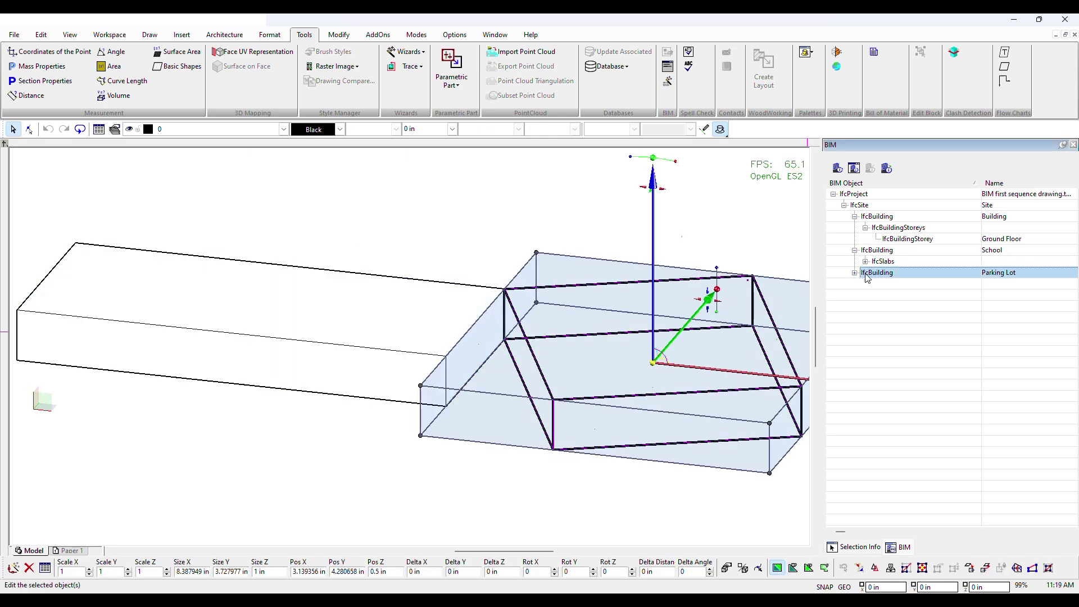
pyautogui.doubleClick(862, 273)
pyautogui.click(882, 285)
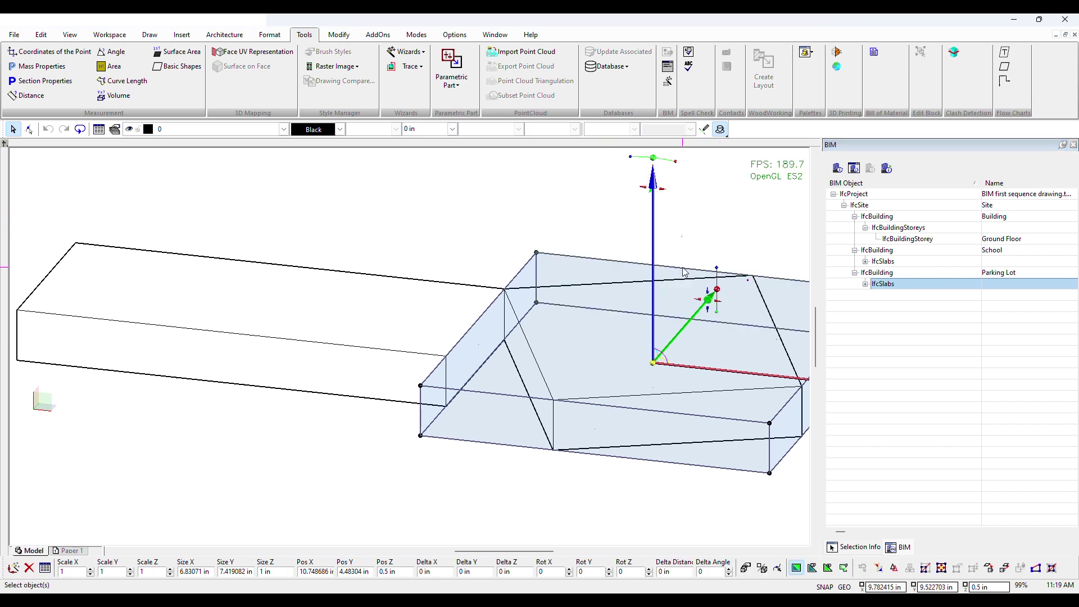
pyautogui.click(448, 287)
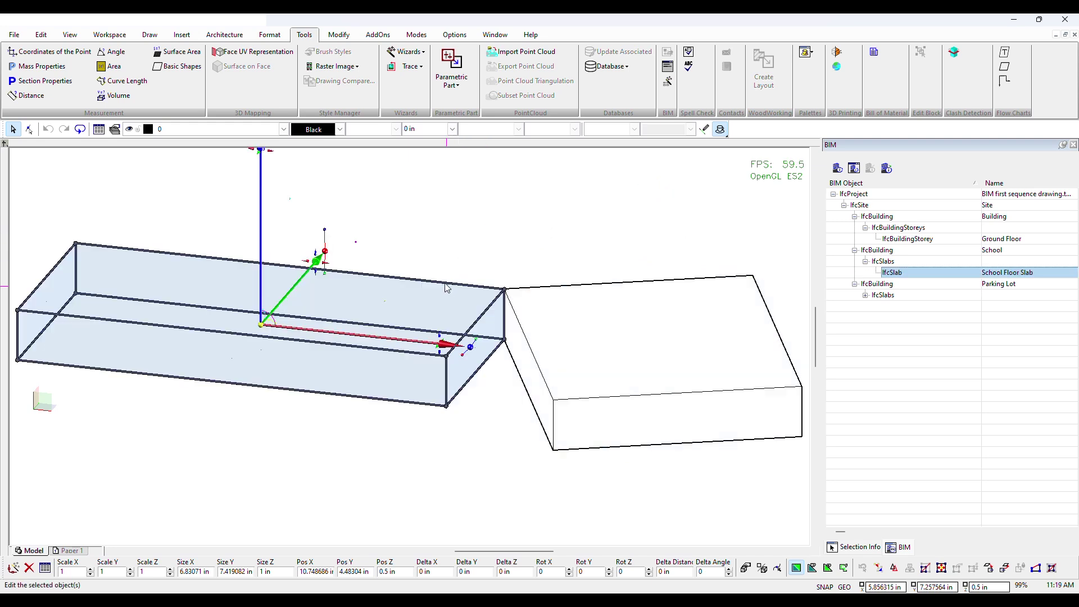
pyautogui.rightClick(447, 287)
pyautogui.moveTo(508, 585)
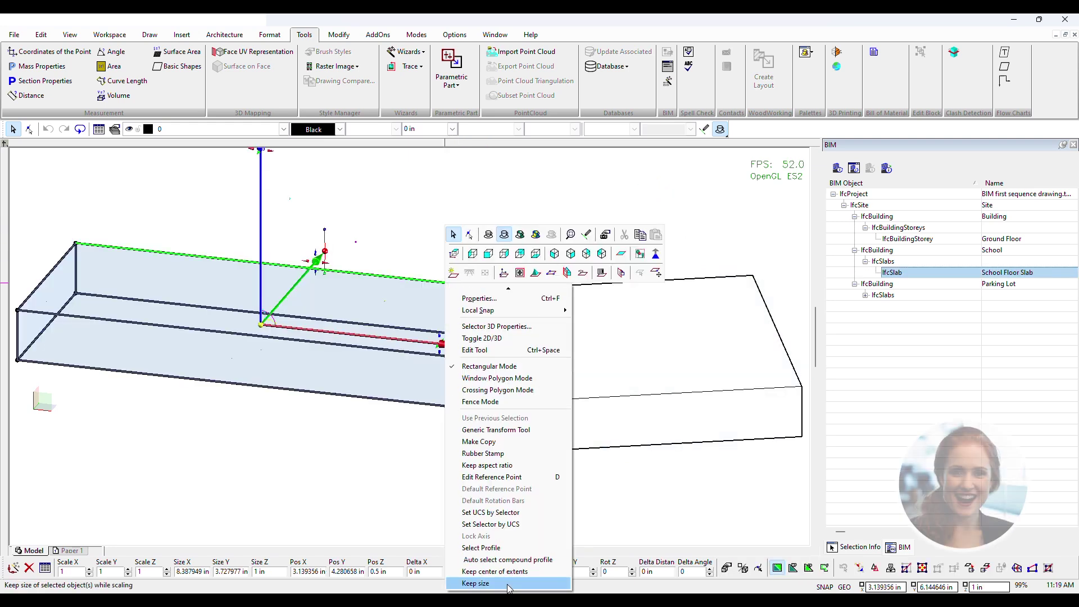
pyautogui.click(480, 298)
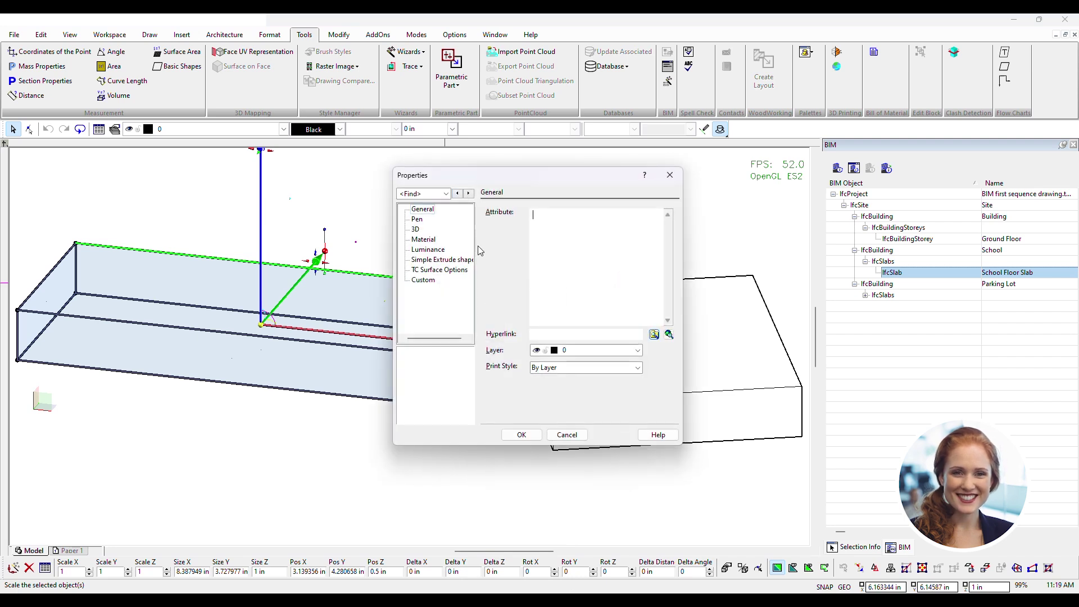
pyautogui.click(425, 279)
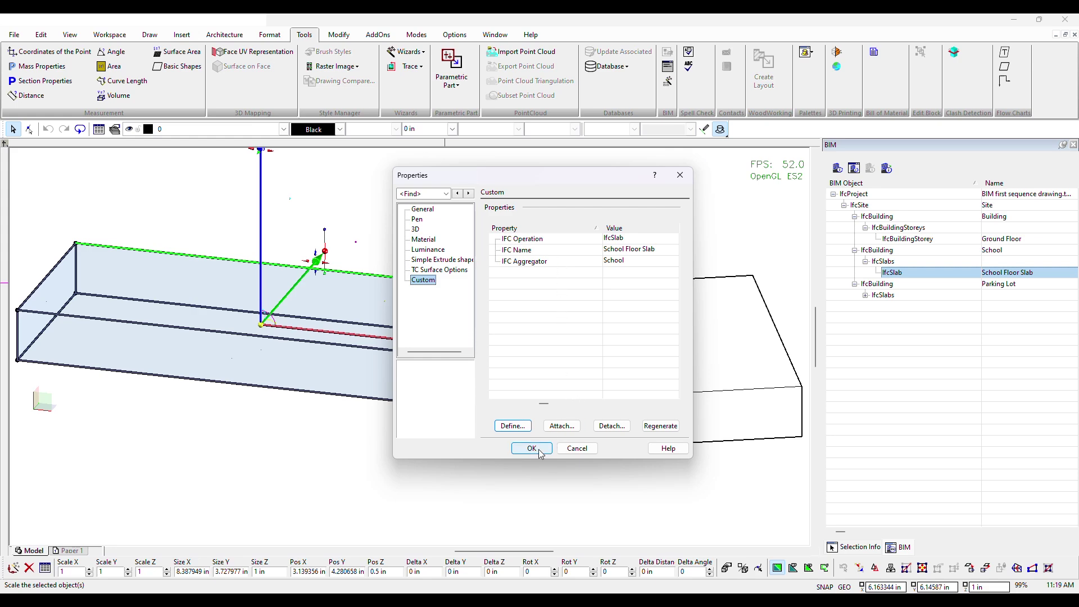
pyautogui.click(577, 448)
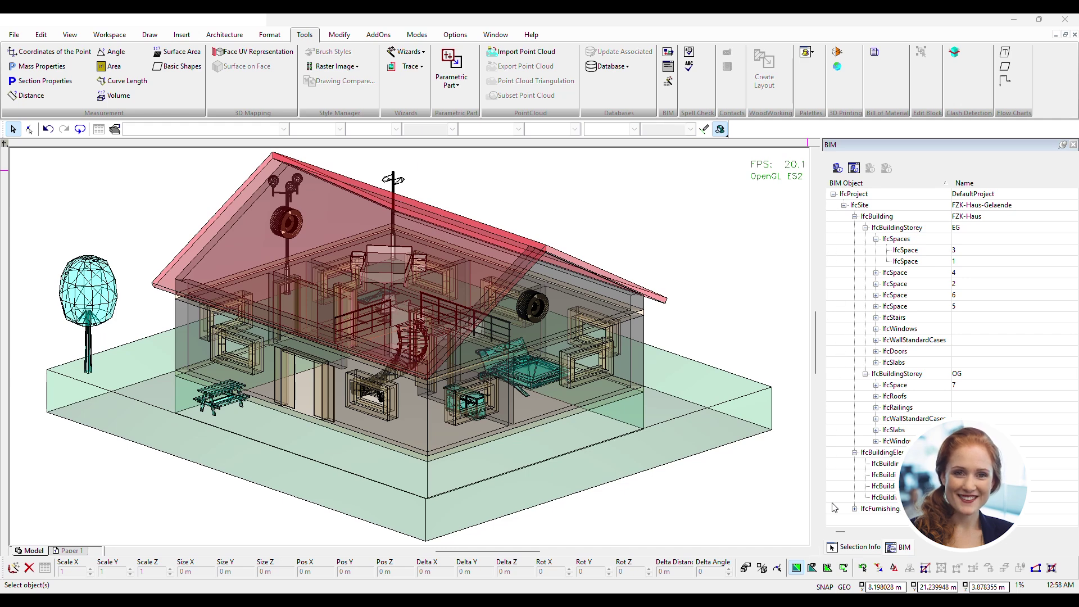
# In the FZK-Haus BIM tree, select IfcBuilding, EG and OG, then expand EG's doors group.
pyautogui.click(1000, 218)
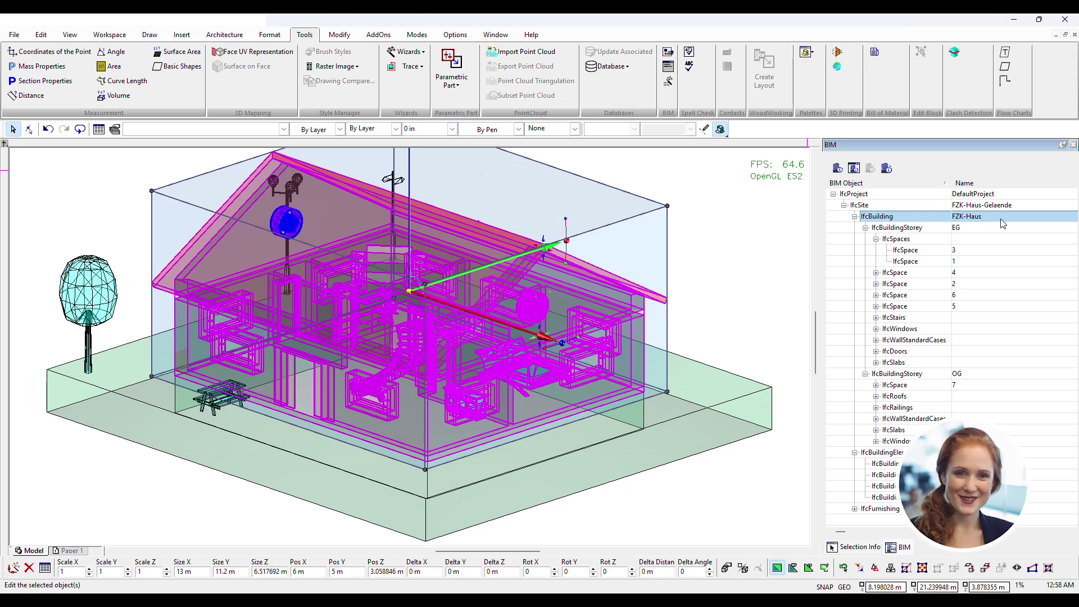
pyautogui.click(996, 227)
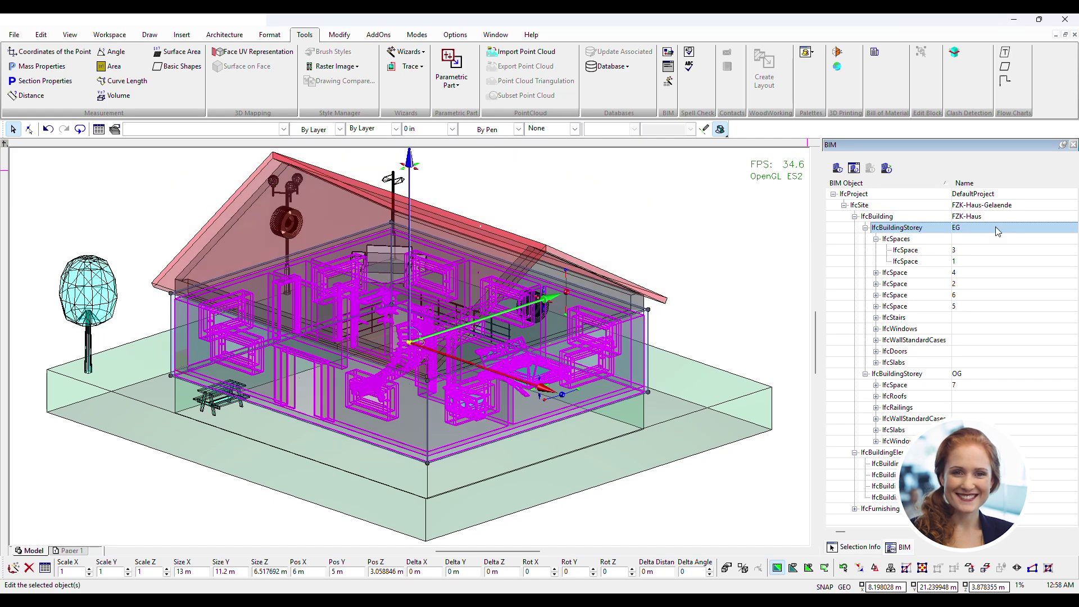
pyautogui.click(985, 376)
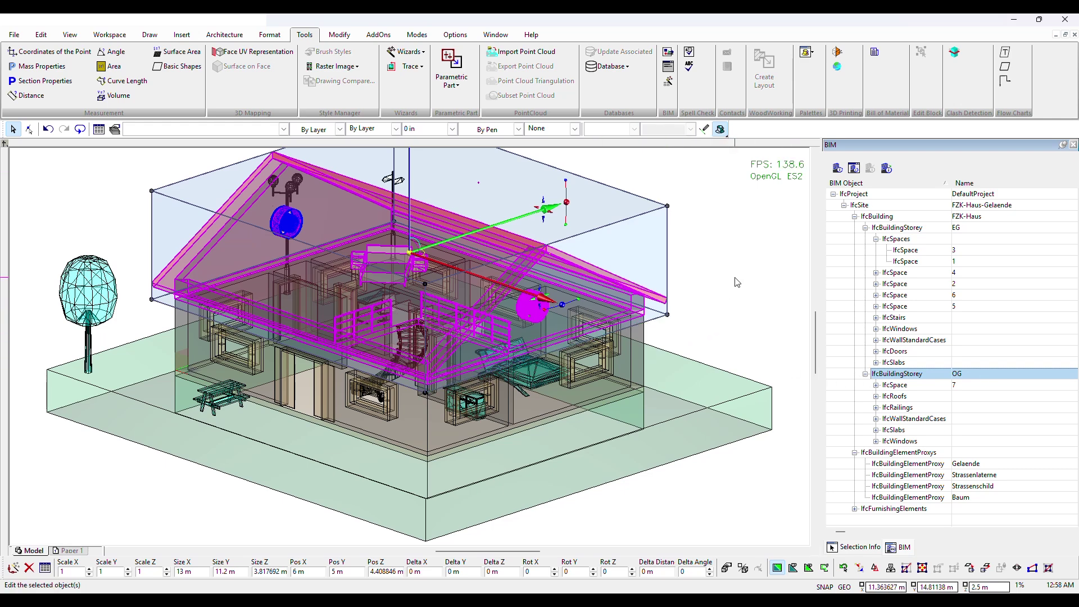
pyautogui.press('Escape')
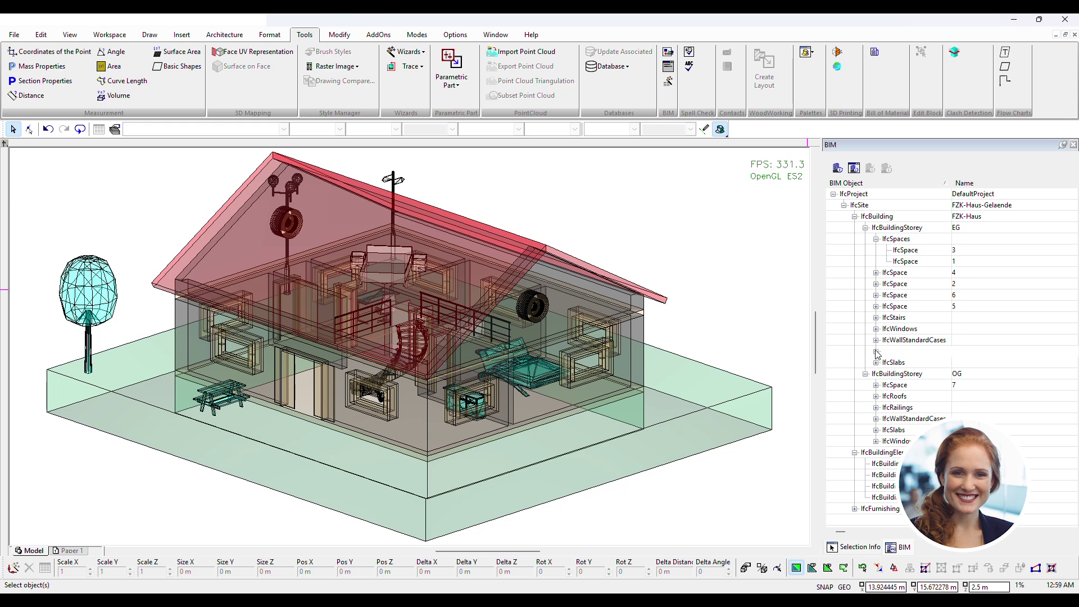
pyautogui.doubleClick(894, 351)
# Select the doors Haustuer, Innentuer-1 and Terrassentuer in the BIM tree.
pyautogui.click(904, 364)
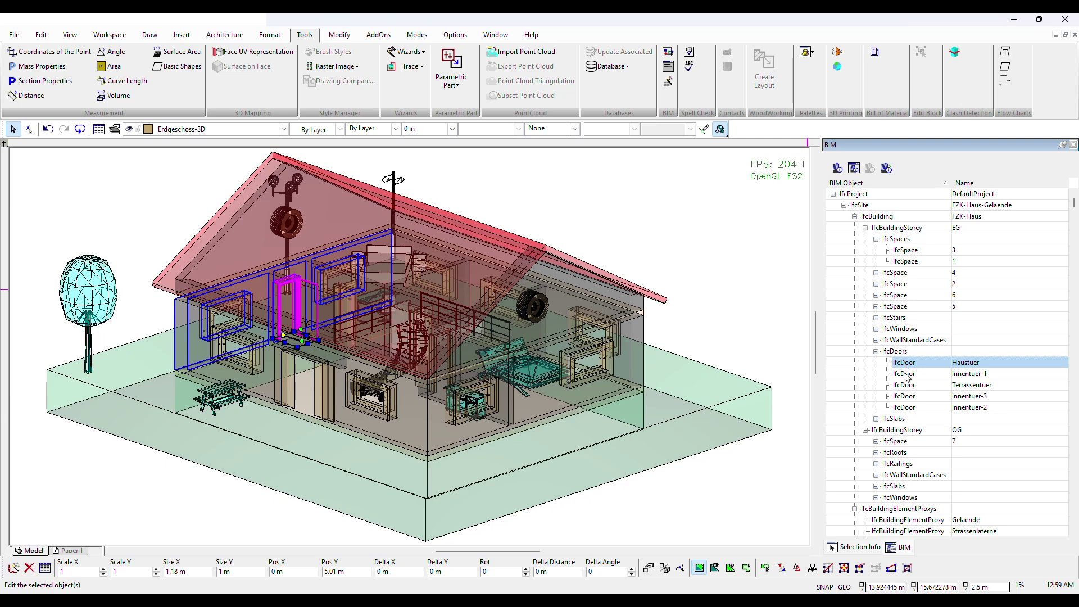
pyautogui.click(905, 374)
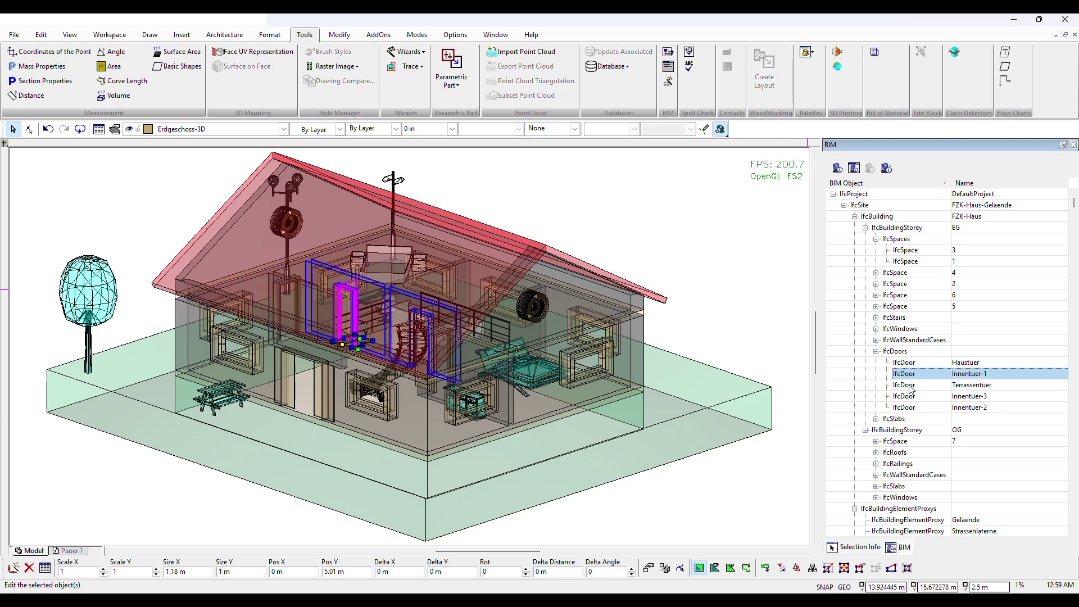
pyautogui.click(910, 386)
# Select the terrain Gelaende and the tree Baum, then clear the selection.
pyautogui.click(230, 269)
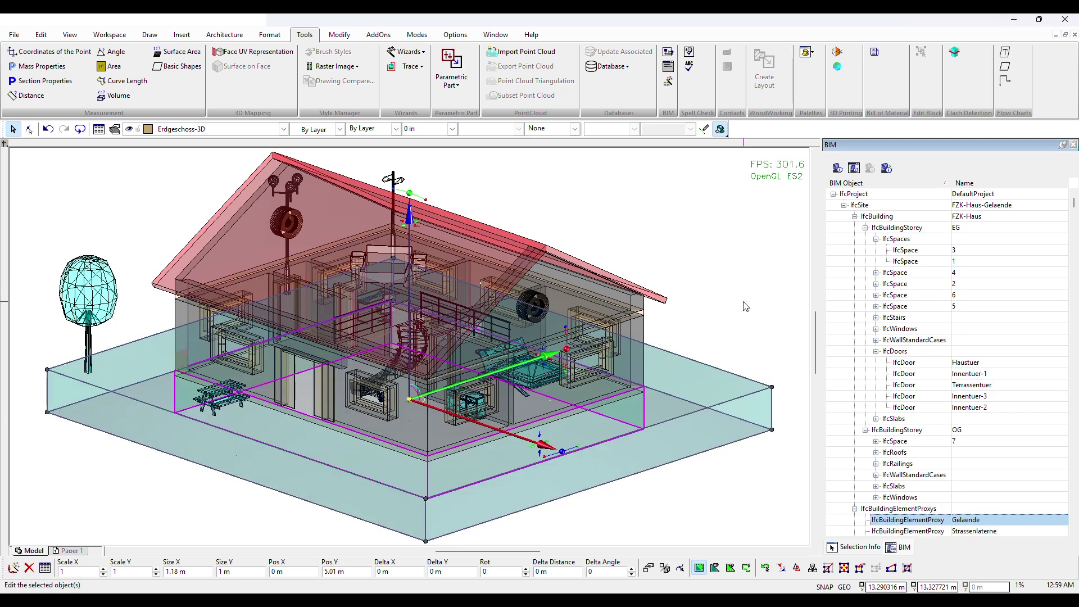
pyautogui.click(90, 292)
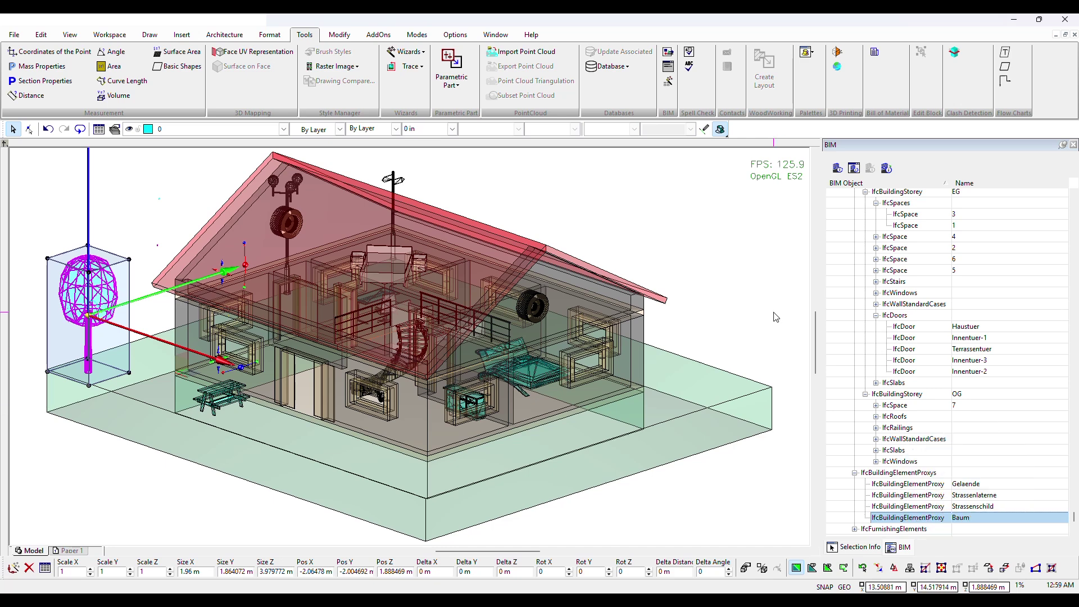
pyautogui.press('Escape')
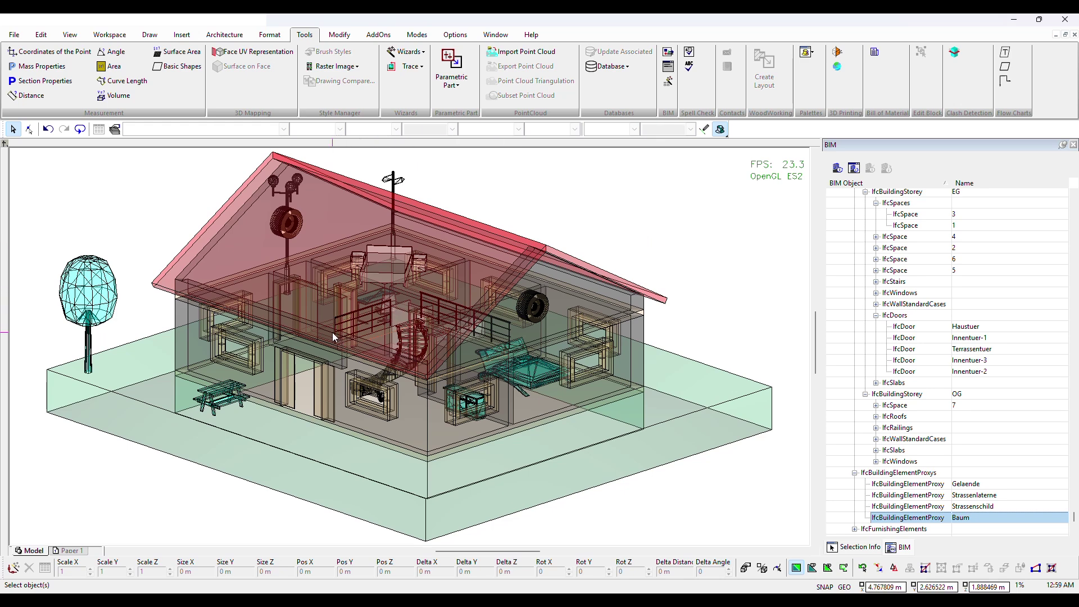
# Pick the picnic table, then a window, from the viewport's right-click candidate list.
pyautogui.rightClick(227, 396)
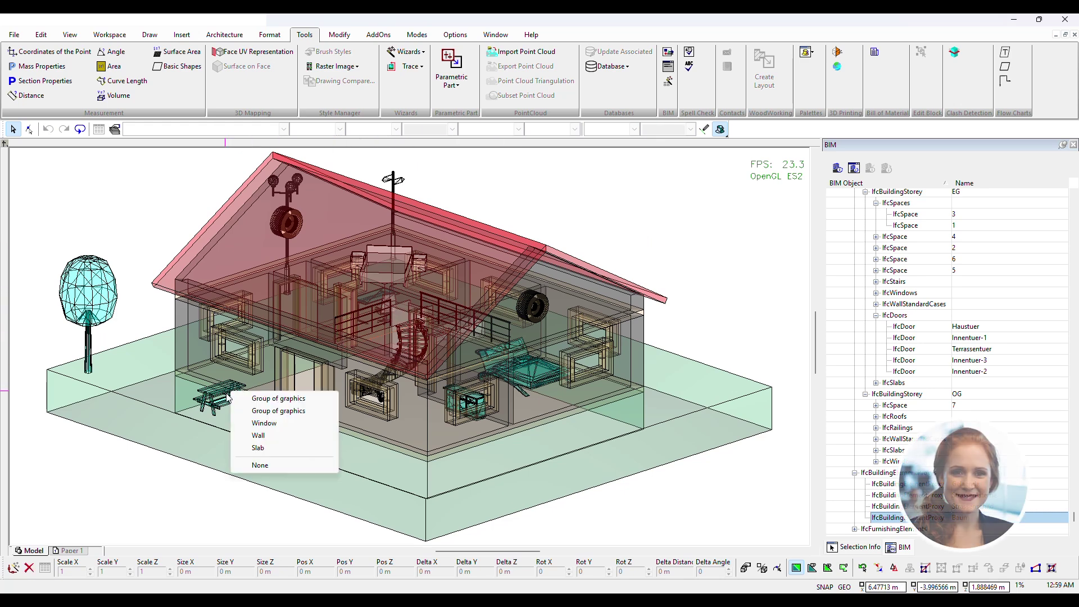
pyautogui.click(276, 412)
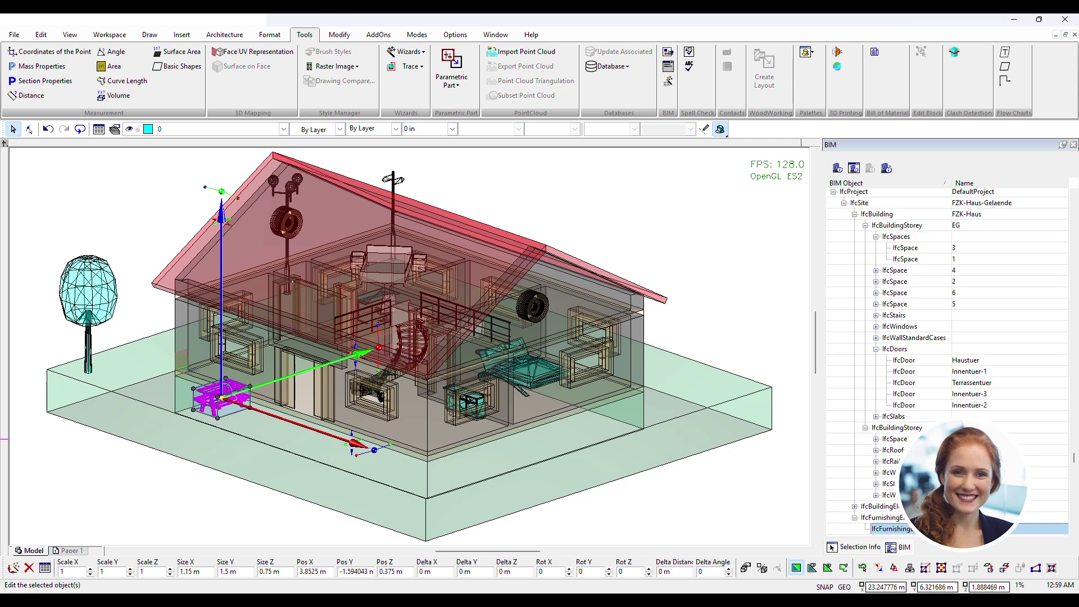
pyautogui.press('Escape')
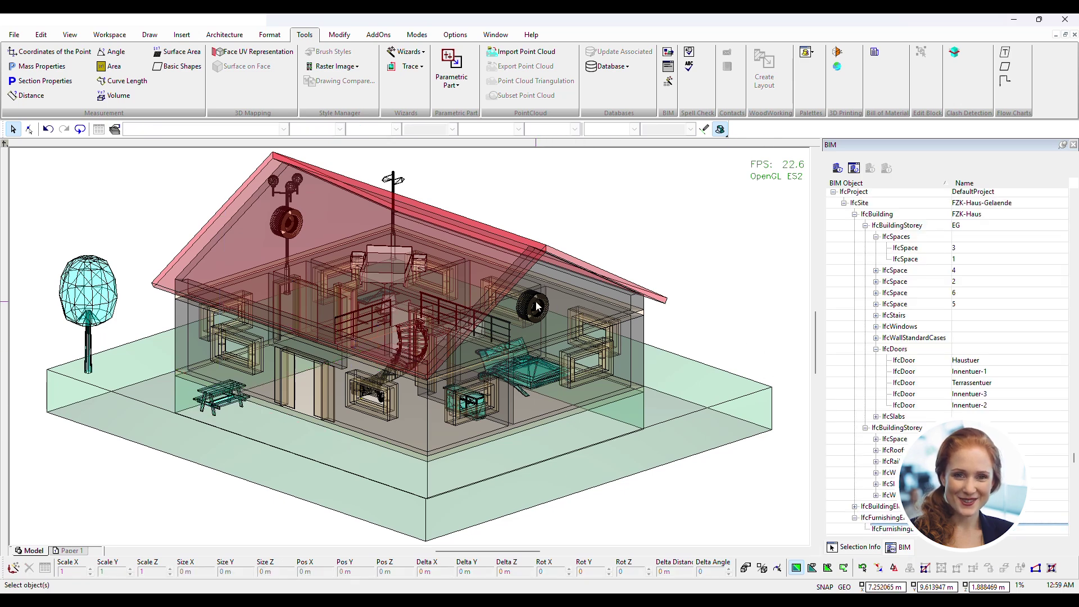
pyautogui.rightClick(534, 304)
pyautogui.click(567, 344)
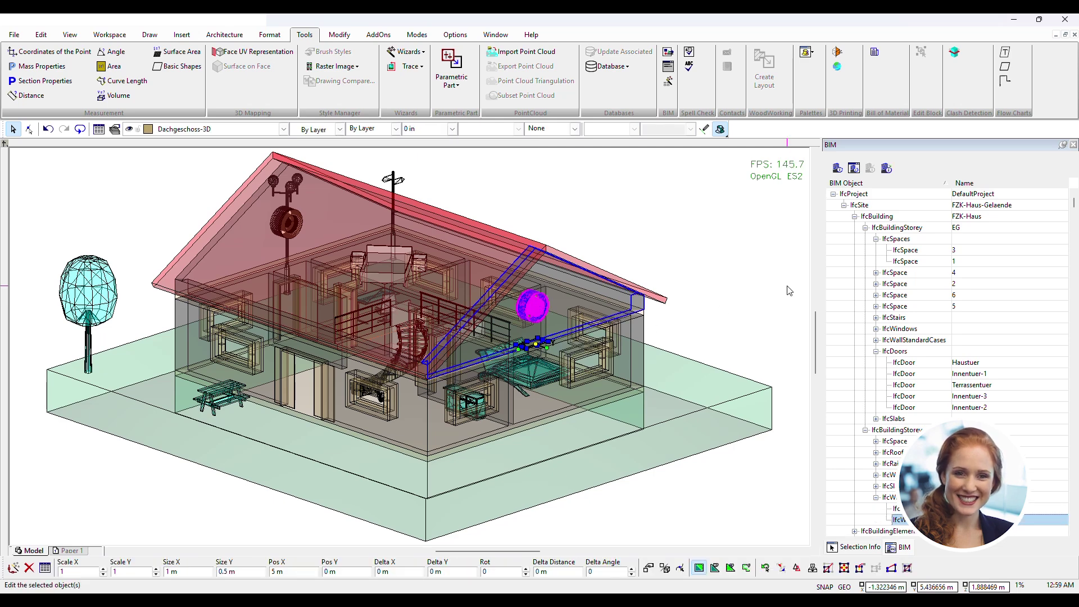
pyautogui.press('Escape')
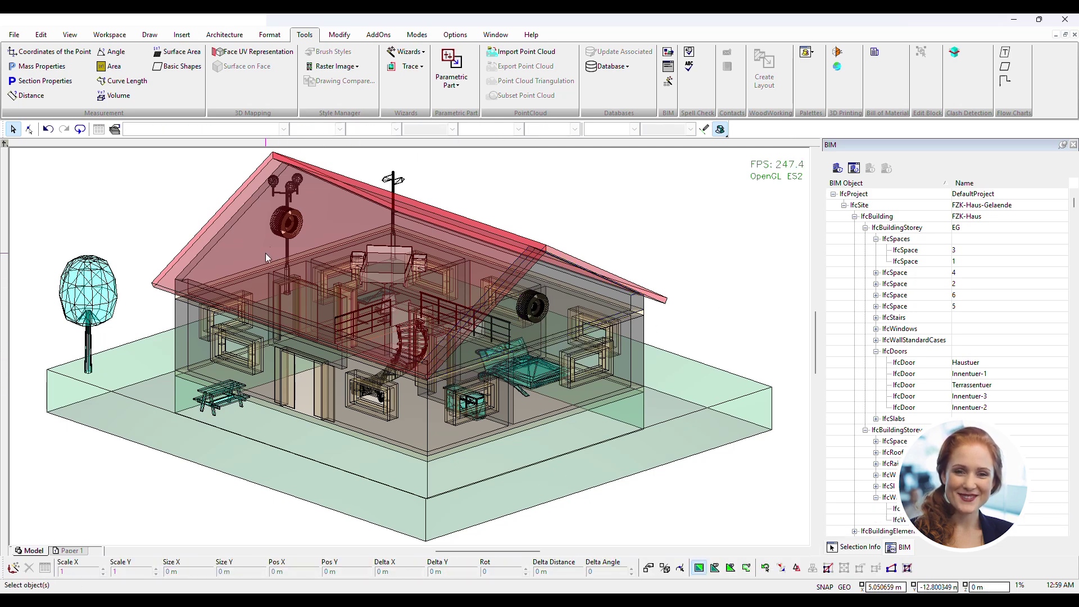
# Select the roof antenna, deselect it, then select the round roof window.
pyautogui.click(394, 180)
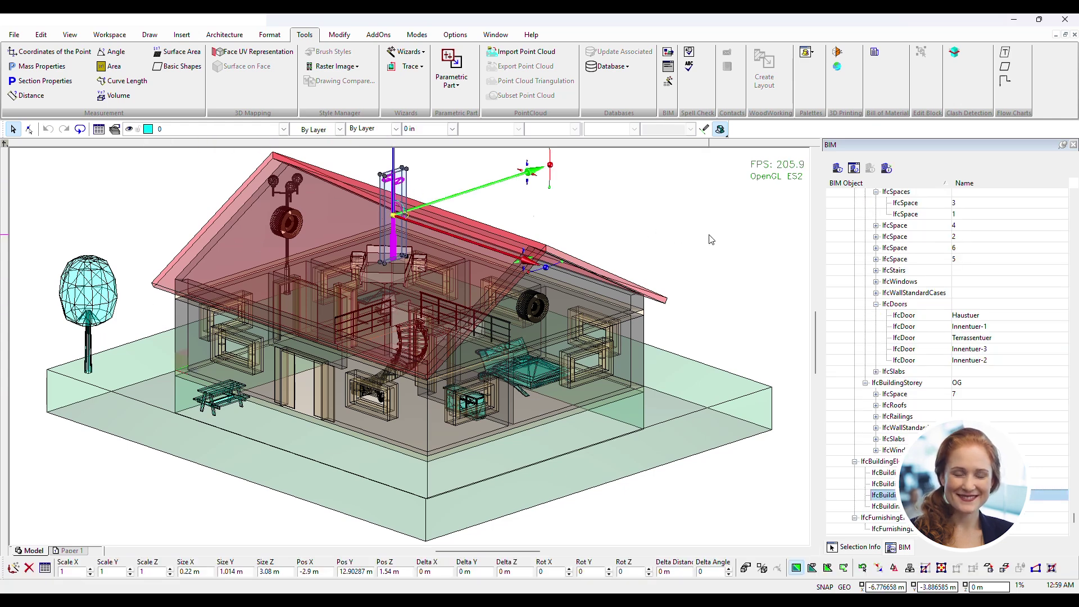
pyautogui.click(603, 173)
pyautogui.click(532, 306)
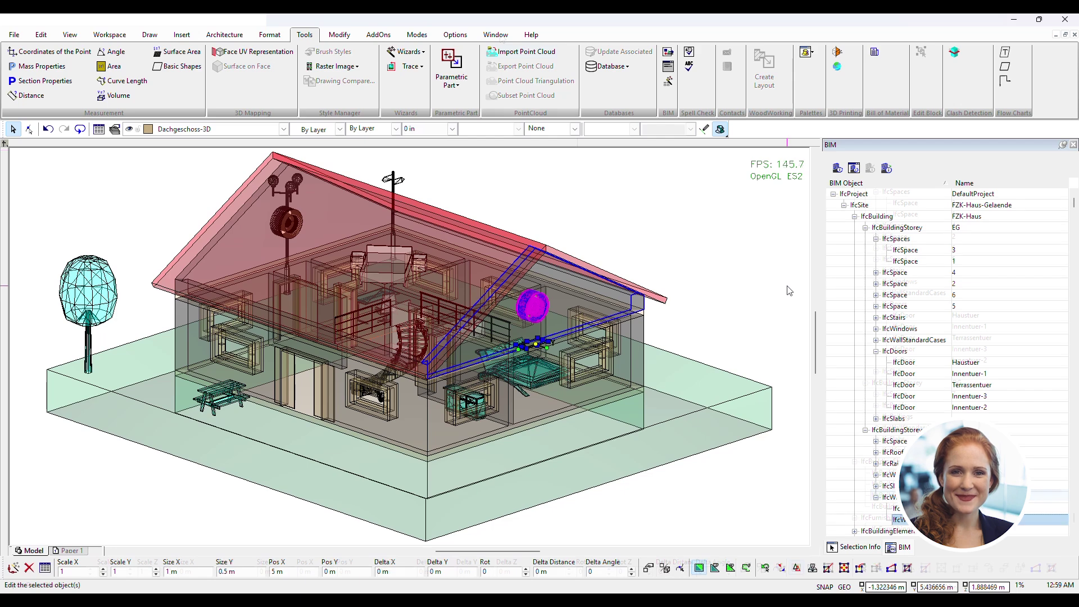